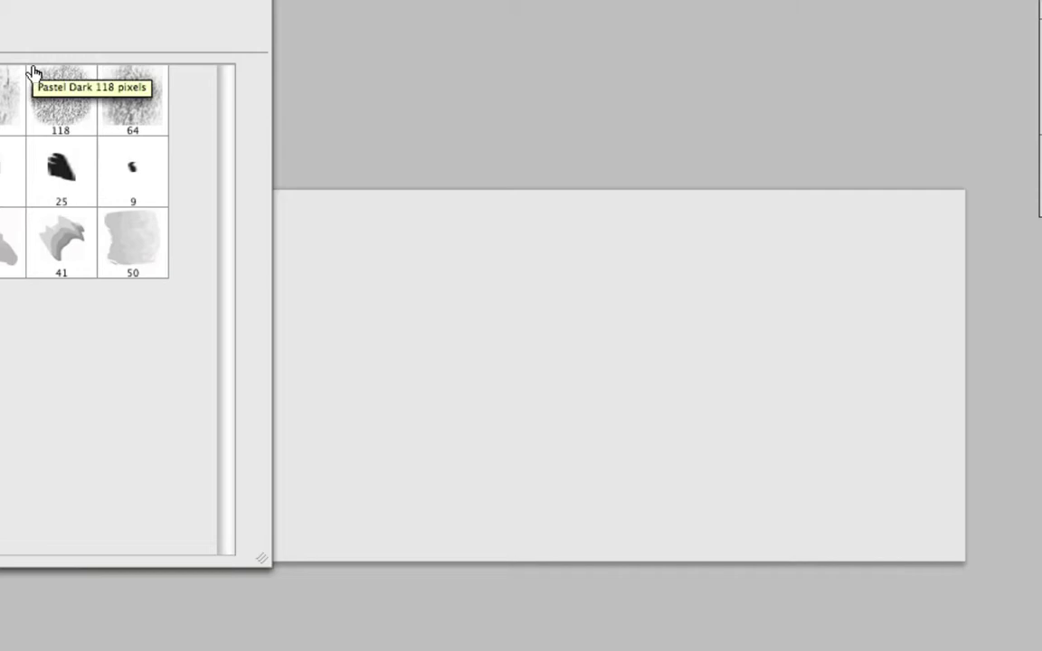
# Block in grey hills and a broad grey sky with a textured brush
pyautogui.click(355, 582)
pyautogui.moveTo(656, 330)
pyautogui.mouseDown()
pyautogui.moveTo(405, 543)
pyautogui.moveTo(459, 512)
pyautogui.moveTo(500, 547)
pyautogui.moveTo(827, 442)
pyautogui.mouseUp()
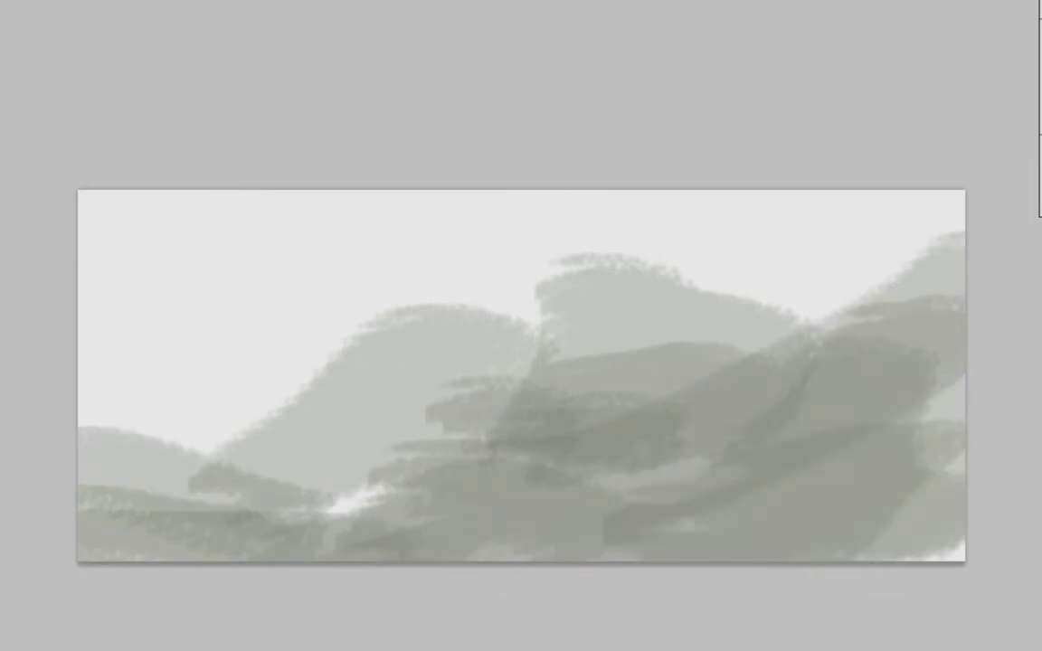
pyautogui.moveTo(791, 391)
pyautogui.mouseDown()
pyautogui.moveTo(268, 453)
pyautogui.moveTo(594, 245)
pyautogui.moveTo(645, 416)
pyautogui.moveTo(525, 348)
pyautogui.mouseUp()
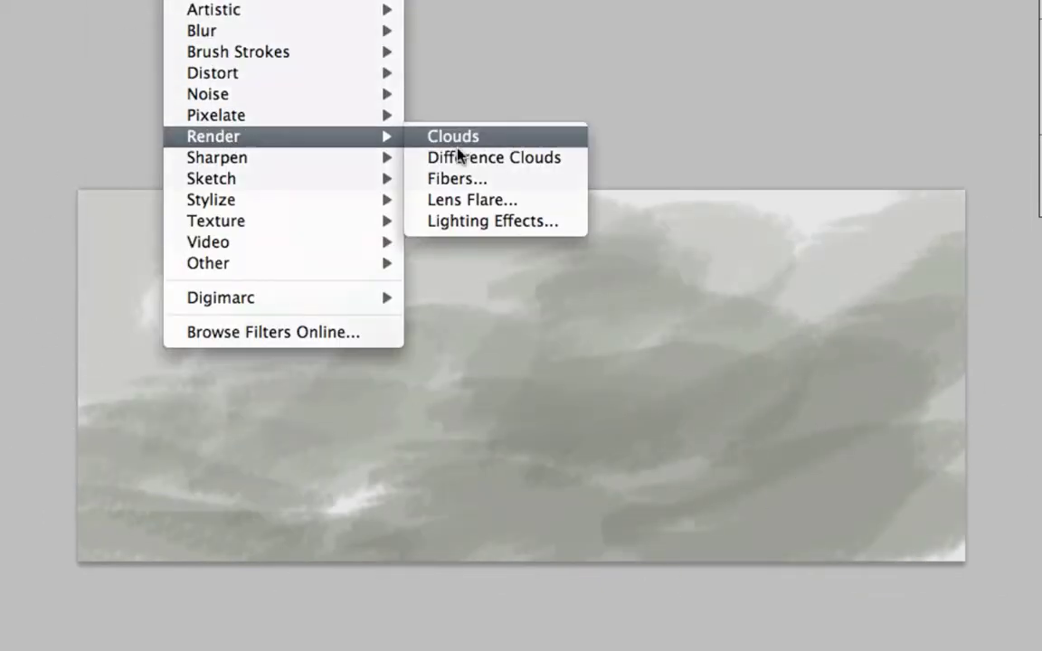
# Render Clouds over the strokes and fade the effect to 42% opacity
pyautogui.click(452, 136)
pyautogui.press('shift+super+f')
pyautogui.moveTo(574, 205); pyautogui.dragTo(444, 202)
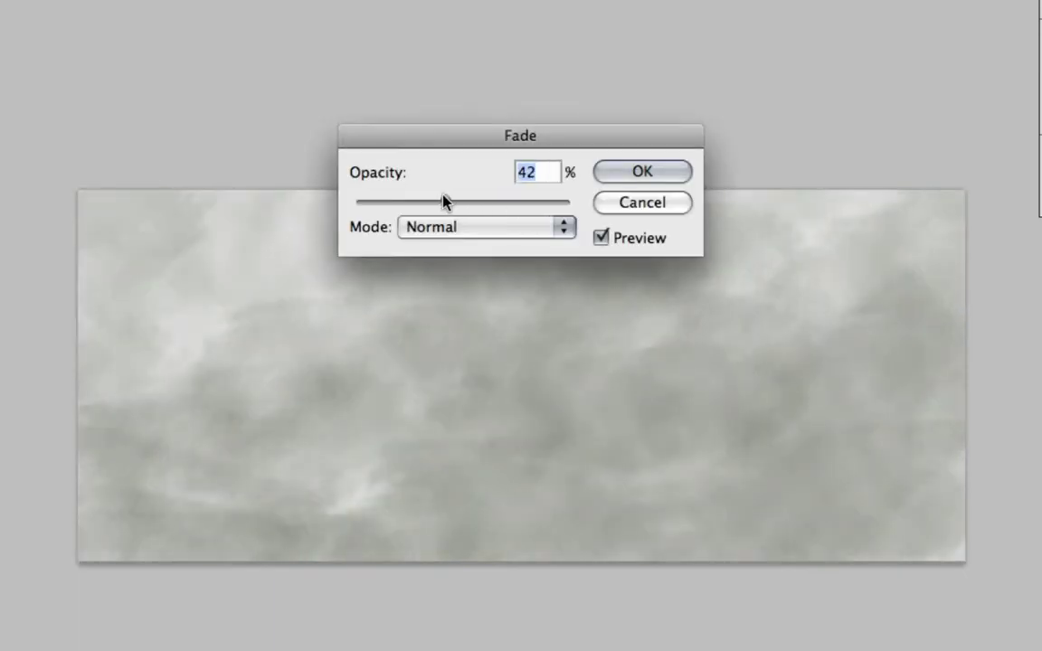
pyautogui.click(660, 170)
# Paint a dark horizon band with dark masses at the right and bottom left
pyautogui.press('v')
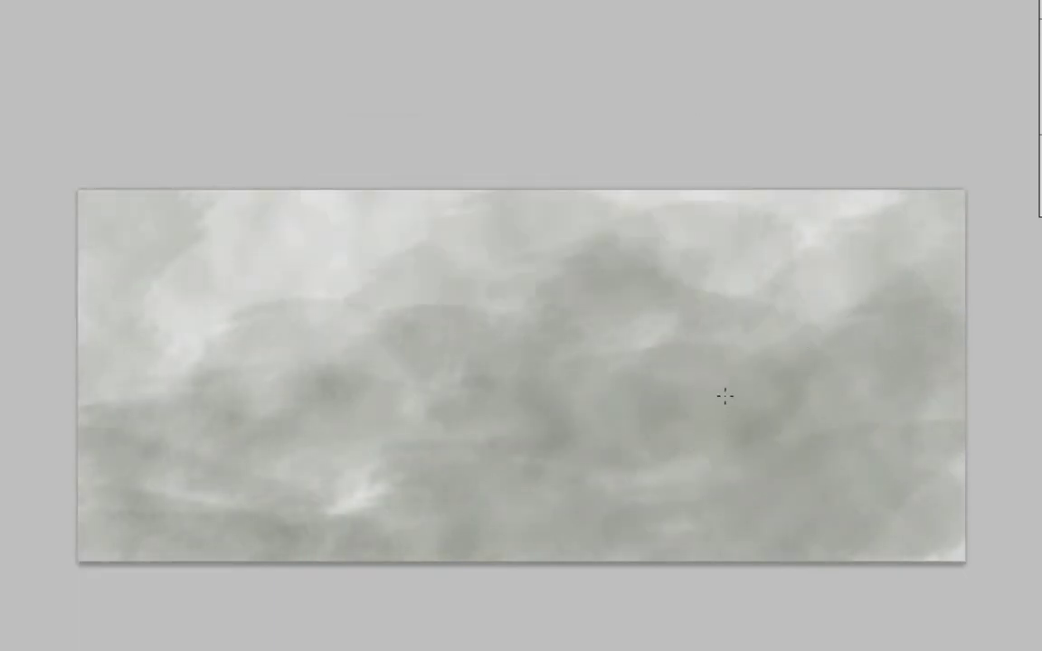
pyautogui.moveTo(380, 398); pyautogui.dragTo(400, 355)
pyautogui.press('super+z')
pyautogui.moveTo(480, 475)
pyautogui.mouseDown()
pyautogui.moveTo(546, 466)
pyautogui.moveTo(570, 482)
pyautogui.moveTo(757, 436)
pyautogui.moveTo(850, 425)
pyautogui.moveTo(873, 437)
pyautogui.moveTo(128, 447)
pyautogui.mouseUp()
pyautogui.moveTo(543, 425); pyautogui.dragTo(82, 463)
pyautogui.moveTo(787, 398); pyautogui.dragTo(869, 330)
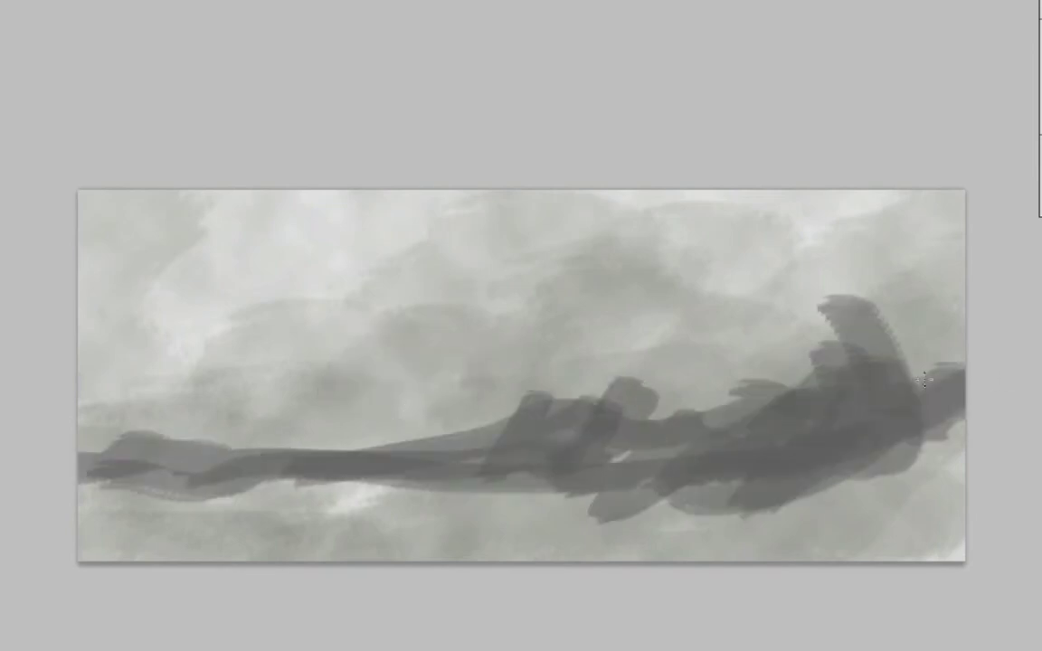
pyautogui.moveTo(815, 303); pyautogui.dragTo(860, 470)
pyautogui.moveTo(624, 498); pyautogui.dragTo(425, 515)
pyautogui.moveTo(126, 543); pyautogui.dragTo(362, 543)
pyautogui.moveTo(247, 470); pyautogui.dragTo(254, 520)
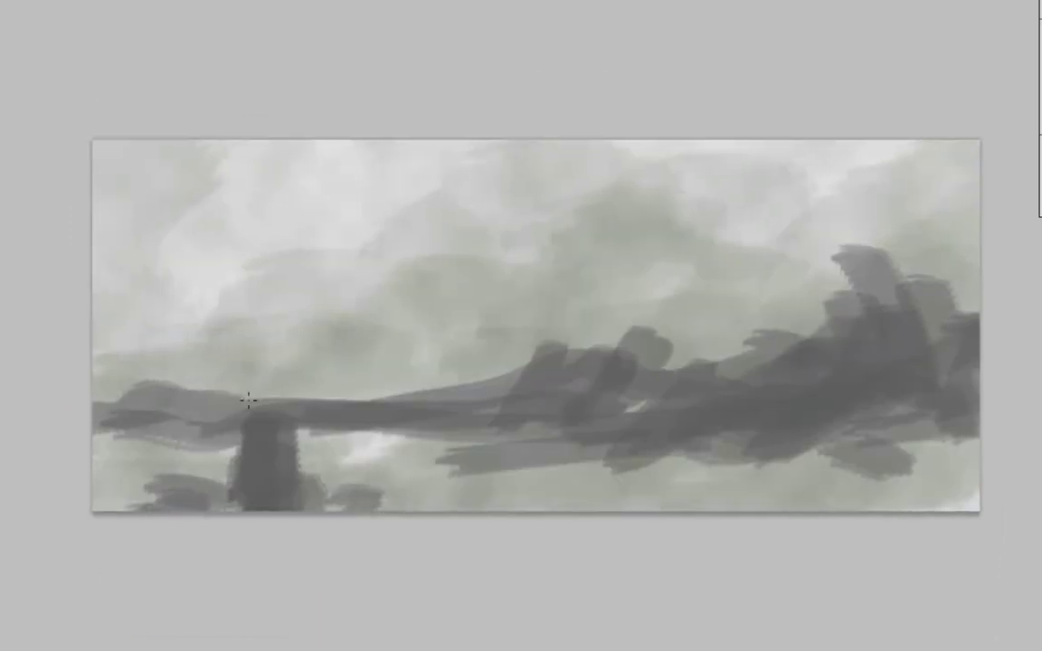
# Paint the squat left tower and tall central tower with diagonal cables
pyautogui.moveTo(243, 343); pyautogui.dragTo(243, 503)
pyautogui.moveTo(216, 434); pyautogui.dragTo(195, 503)
pyautogui.moveTo(575, 362); pyautogui.dragTo(579, 416)
pyautogui.moveTo(643, 289); pyautogui.dragTo(642, 407)
pyautogui.moveTo(650, 237)
pyautogui.mouseDown()
pyautogui.moveTo(648, 325)
pyautogui.moveTo(654, 272)
pyautogui.moveTo(724, 412)
pyautogui.mouseUp()
pyautogui.moveTo(663, 312); pyautogui.dragTo(738, 416)
pyautogui.moveTo(675, 466); pyautogui.dragTo(895, 432)
pyautogui.moveTo(747, 489)
pyautogui.mouseDown()
pyautogui.moveTo(791, 463)
pyautogui.moveTo(724, 416)
pyautogui.moveTo(796, 403)
pyautogui.moveTo(670, 452)
pyautogui.mouseUp()
# Add dark hill shapes across the lower middle and upper left
pyautogui.moveTo(877, 425); pyautogui.dragTo(307, 443)
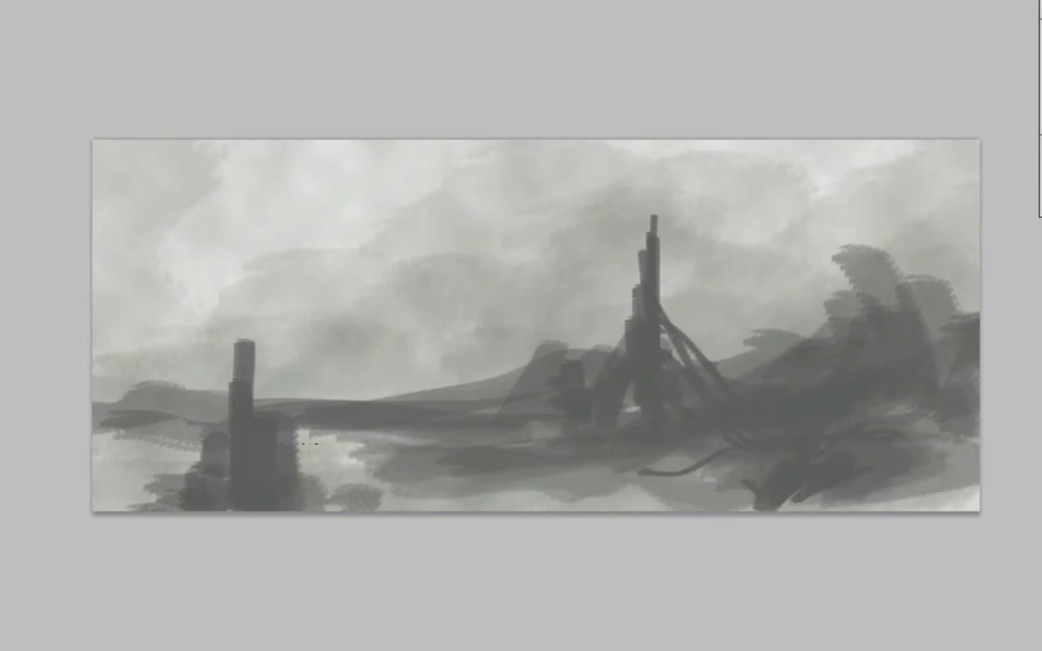
pyautogui.moveTo(326, 370); pyautogui.dragTo(516, 349)
pyautogui.moveTo(706, 317); pyautogui.dragTo(779, 312)
pyautogui.moveTo(399, 344); pyautogui.dragTo(145, 371)
pyautogui.moveTo(199, 272); pyautogui.dragTo(90, 308)
pyautogui.moveTo(236, 290); pyautogui.dragTo(108, 326)
pyautogui.moveTo(218, 339)
pyautogui.mouseDown()
pyautogui.moveTo(163, 356)
pyautogui.moveTo(95, 235)
pyautogui.moveTo(108, 181)
pyautogui.moveTo(217, 299)
pyautogui.mouseUp()
# Build a billowing smoke mass at upper left and add strokes around the central tower
pyautogui.moveTo(109, 226); pyautogui.dragTo(272, 335)
pyautogui.moveTo(91, 218); pyautogui.dragTo(100, 443)
pyautogui.moveTo(568, 364)
pyautogui.mouseDown()
pyautogui.moveTo(638, 319)
pyautogui.moveTo(647, 298)
pyautogui.mouseUp()
pyautogui.moveTo(597, 271)
pyautogui.mouseDown()
pyautogui.moveTo(648, 313)
pyautogui.moveTo(665, 262)
pyautogui.mouseUp()
pyautogui.moveTo(656, 423); pyautogui.dragTo(615, 439)
# Darken the lower foreground and paint dark buildings and an arch at upper right
pyautogui.moveTo(742, 453); pyautogui.dragTo(570, 488)
pyautogui.moveTo(687, 425); pyautogui.dragTo(592, 495)
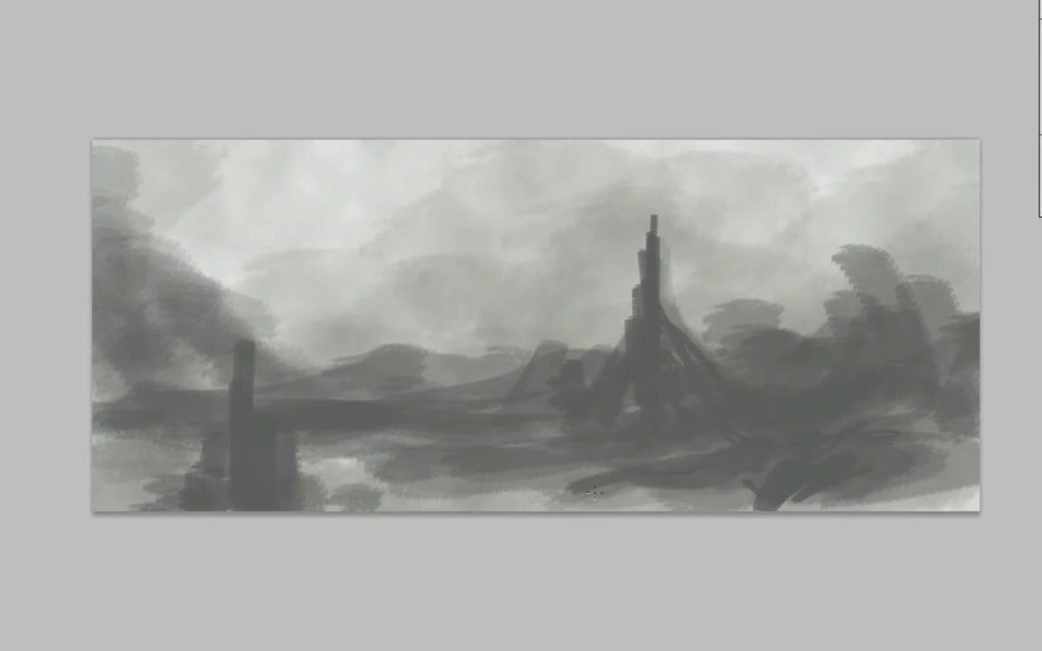
pyautogui.moveTo(579, 452); pyautogui.dragTo(271, 457)
pyautogui.moveTo(905, 344); pyautogui.dragTo(869, 235)
pyautogui.moveTo(950, 299)
pyautogui.mouseDown()
pyautogui.moveTo(914, 145)
pyautogui.moveTo(941, 378)
pyautogui.moveTo(959, 227)
pyautogui.mouseUp()
# Darken the right side, lower foreground, bottom-left corner and left edge
pyautogui.moveTo(968, 435); pyautogui.dragTo(736, 507)
pyautogui.moveTo(950, 489); pyautogui.dragTo(675, 500)
pyautogui.moveTo(99, 507); pyautogui.dragTo(163, 479)
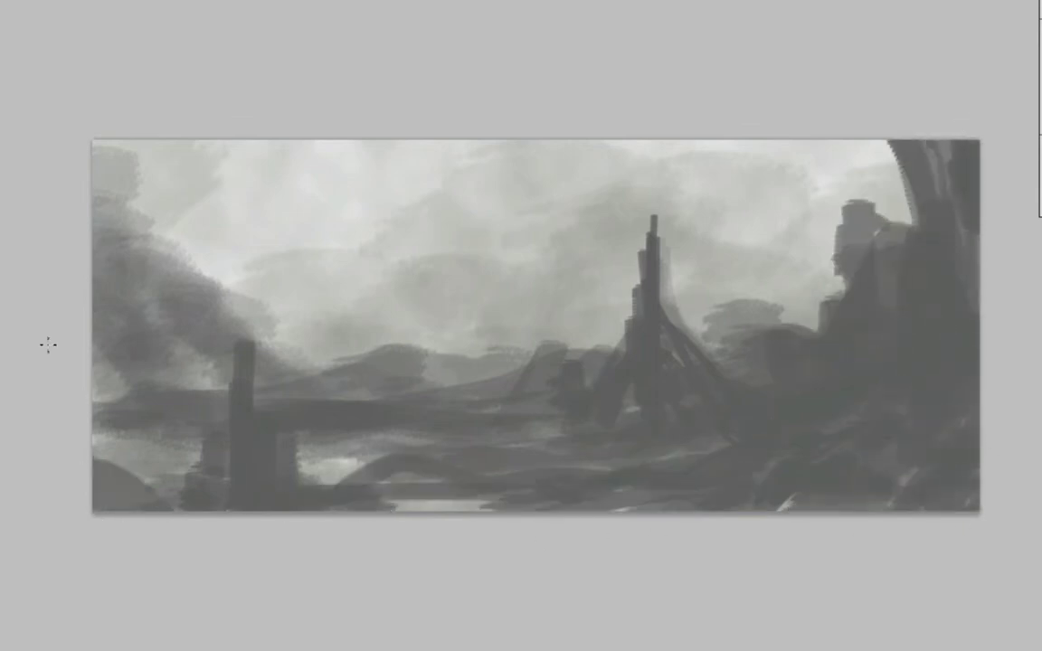
pyautogui.moveTo(186, 439); pyautogui.dragTo(99, 154)
pyautogui.moveTo(99, 262)
pyautogui.mouseDown()
pyautogui.moveTo(104, 145)
pyautogui.moveTo(141, 253)
pyautogui.mouseUp()
# Darken the left edge and paint mountain ridges across the central sky behind the tower
pyautogui.moveTo(135, 195)
pyautogui.mouseDown()
pyautogui.moveTo(181, 307)
pyautogui.moveTo(262, 280)
pyautogui.moveTo(231, 329)
pyautogui.moveTo(231, 246)
pyautogui.moveTo(272, 290)
pyautogui.moveTo(499, 353)
pyautogui.moveTo(448, 290)
pyautogui.moveTo(534, 299)
pyautogui.mouseUp()
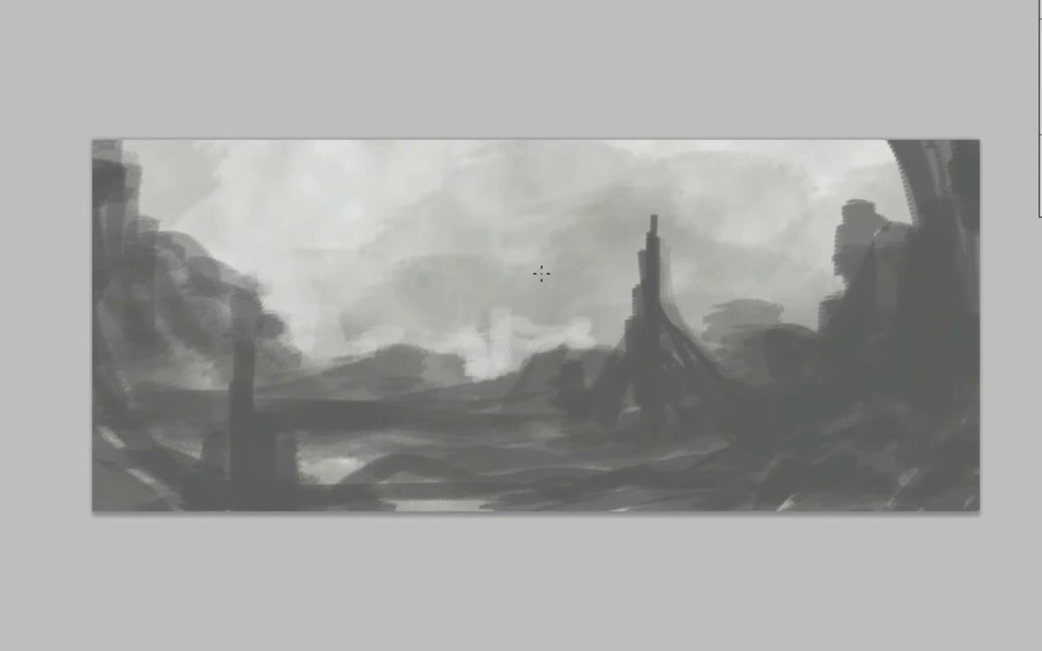
pyautogui.moveTo(407, 204)
pyautogui.mouseDown()
pyautogui.moveTo(493, 245)
pyautogui.moveTo(548, 213)
pyautogui.moveTo(375, 264)
pyautogui.mouseUp()
pyautogui.moveTo(484, 224); pyautogui.dragTo(271, 306)
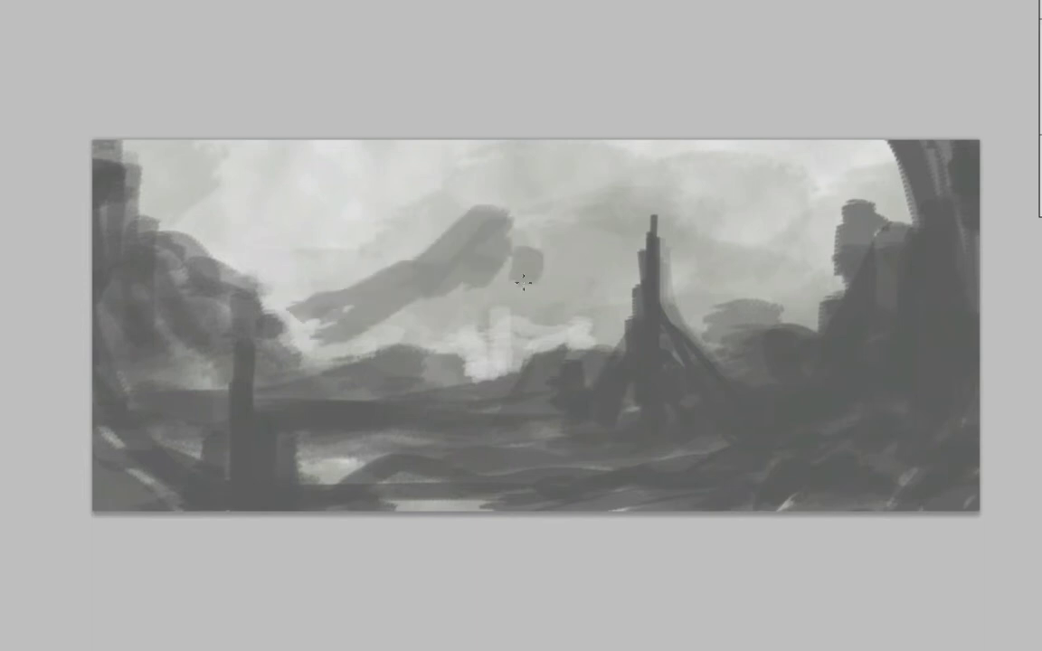
pyautogui.moveTo(380, 306); pyautogui.dragTo(692, 237)
pyautogui.moveTo(512, 270); pyautogui.dragTo(831, 291)
pyautogui.moveTo(653, 227); pyautogui.dragTo(644, 313)
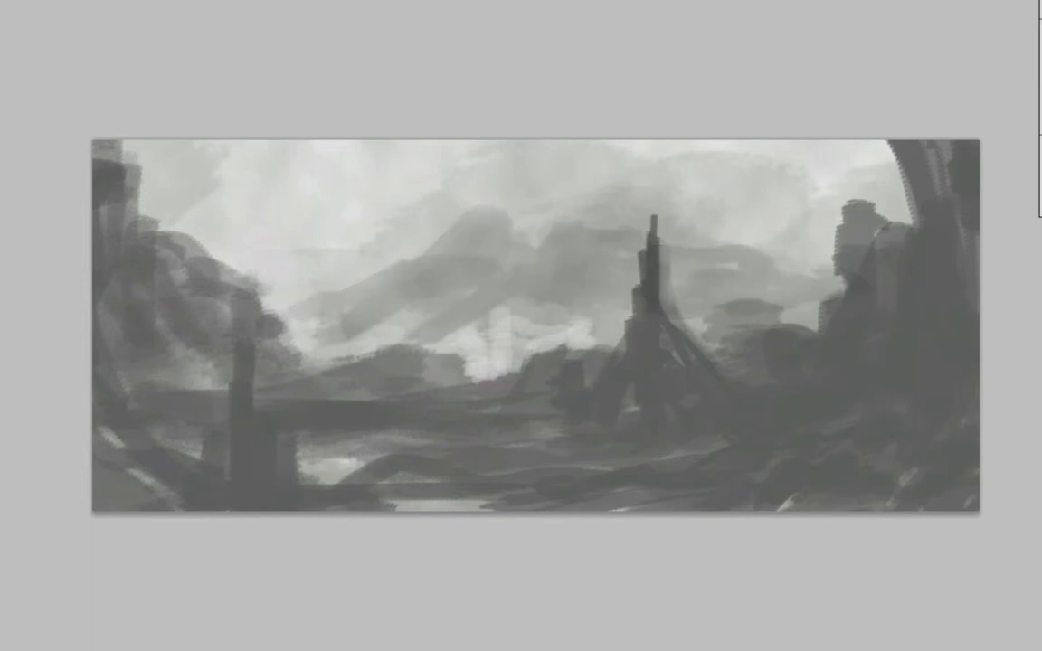
pyautogui.moveTo(479, 237)
pyautogui.mouseDown()
pyautogui.moveTo(554, 262)
pyautogui.moveTo(340, 356)
pyautogui.moveTo(510, 339)
pyautogui.moveTo(317, 290)
pyautogui.mouseUp()
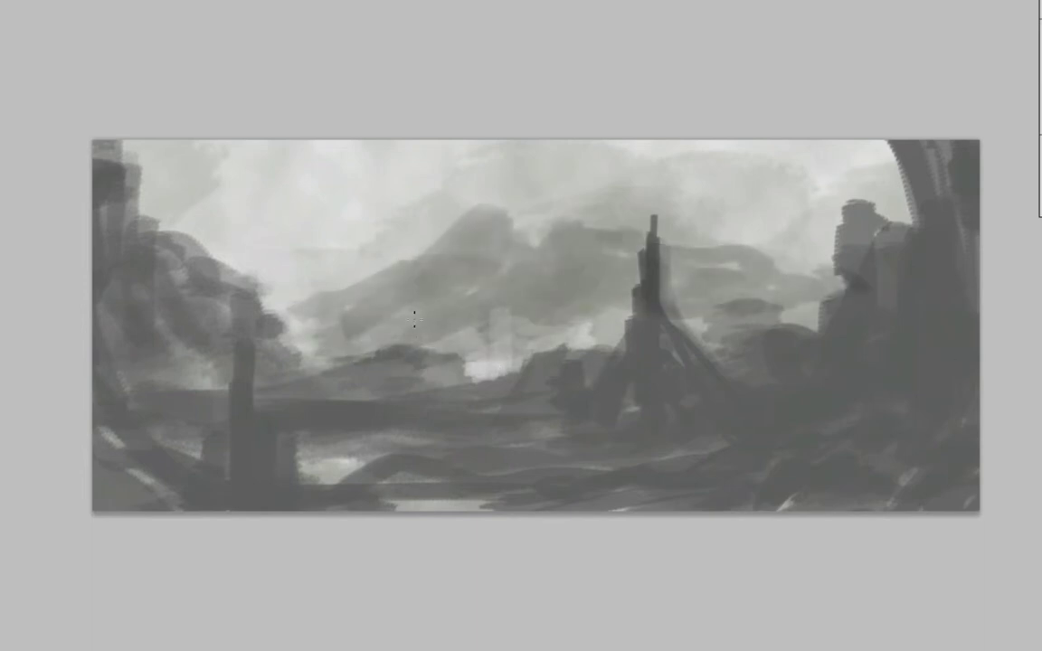
# Soften the central mountains, sharpen the peak and brush light mist, undoing the last strokes
pyautogui.moveTo(208, 289)
pyautogui.mouseDown()
pyautogui.moveTo(732, 308)
pyautogui.moveTo(275, 300)
pyautogui.moveTo(517, 225)
pyautogui.mouseUp()
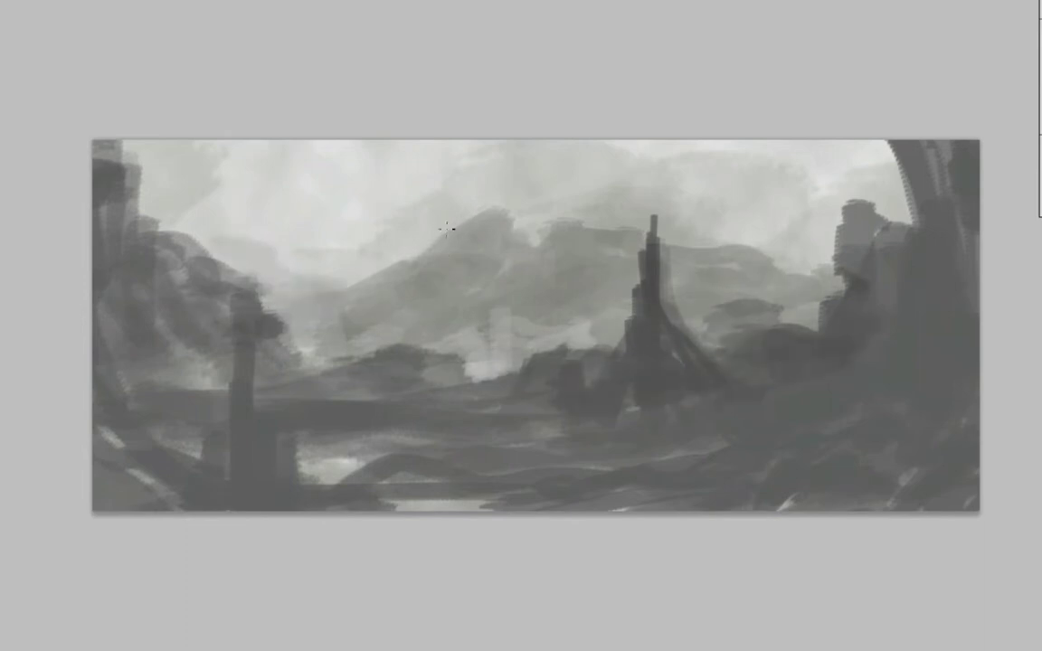
pyautogui.moveTo(443, 190); pyautogui.dragTo(389, 221)
pyautogui.moveTo(459, 240); pyautogui.dragTo(425, 208)
pyautogui.press('F5')
pyautogui.press('F5')
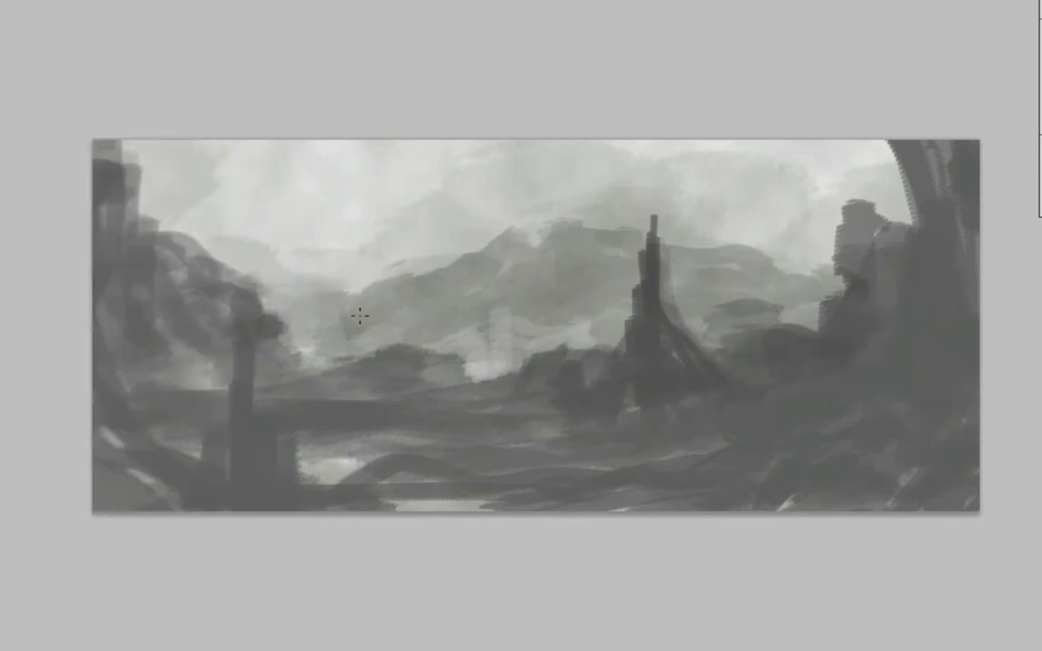
pyautogui.moveTo(361, 314)
pyautogui.mouseDown()
pyautogui.moveTo(543, 217)
pyautogui.moveTo(733, 247)
pyautogui.moveTo(749, 265)
pyautogui.mouseUp()
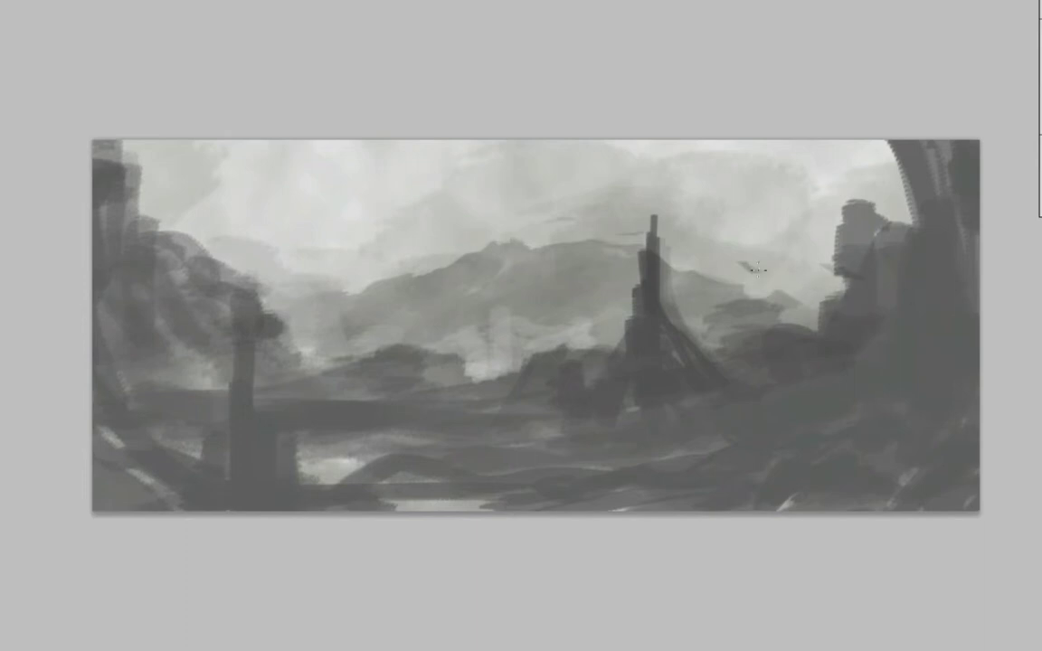
pyautogui.hotkey('ctrl', 'alt', 'z')
pyautogui.hotkey('ctrl', 'alt', 'z')
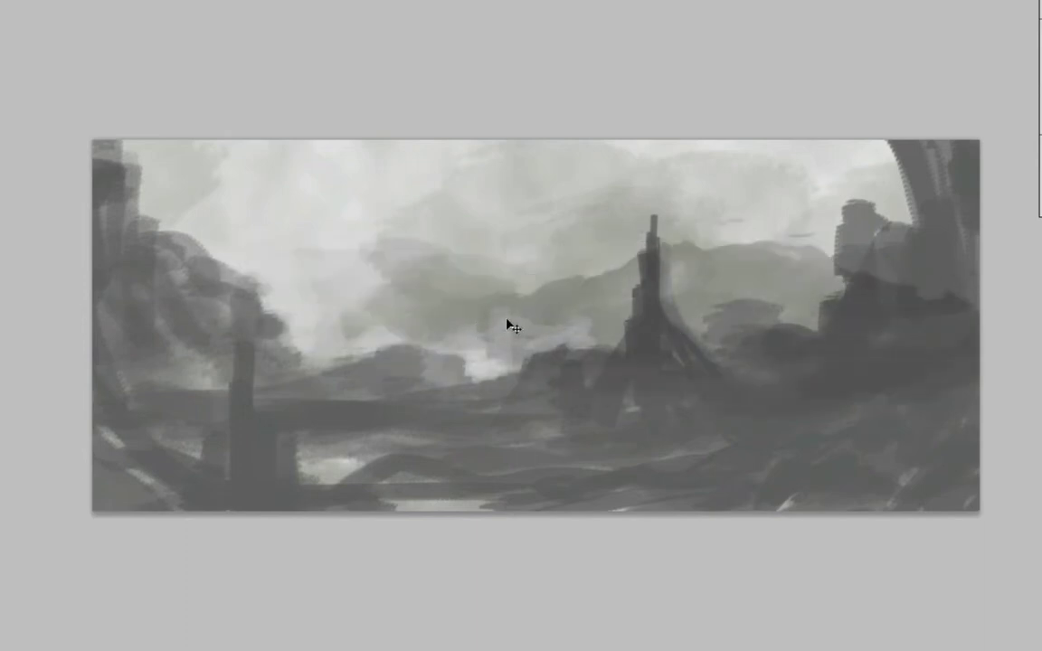
# Draw the cable bridge to the right ruins and highlight the central tower's left edge and base
pyautogui.moveTo(344, 307)
pyautogui.mouseDown()
pyautogui.moveTo(254, 262)
pyautogui.moveTo(255, 292)
pyautogui.moveTo(264, 288)
pyautogui.mouseUp()
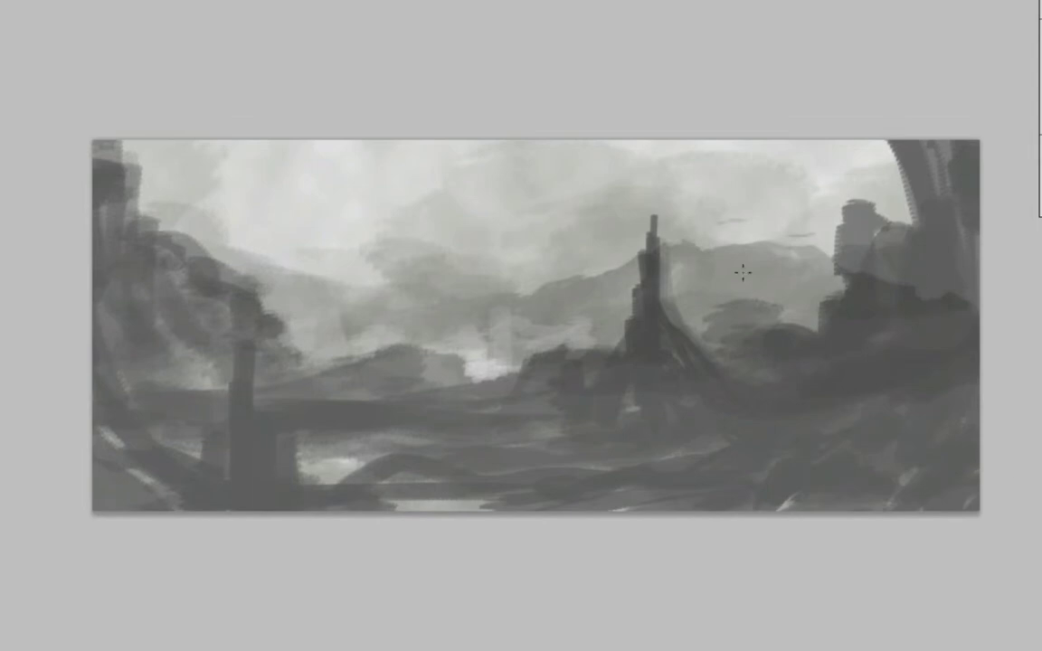
pyautogui.moveTo(661, 246)
pyautogui.mouseDown()
pyautogui.moveTo(831, 254)
pyautogui.moveTo(841, 237)
pyautogui.moveTo(633, 242)
pyautogui.moveTo(619, 292)
pyautogui.moveTo(666, 143)
pyautogui.moveTo(650, 178)
pyautogui.mouseUp()
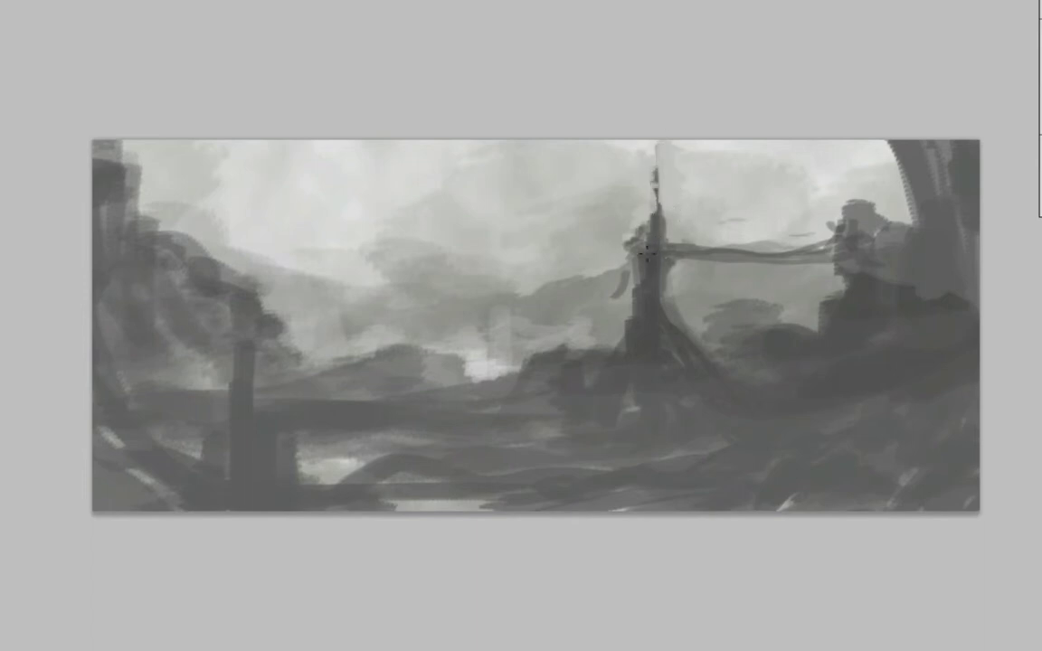
pyautogui.moveTo(633, 262); pyautogui.dragTo(626, 316)
pyautogui.moveTo(639, 269); pyautogui.dragTo(639, 290)
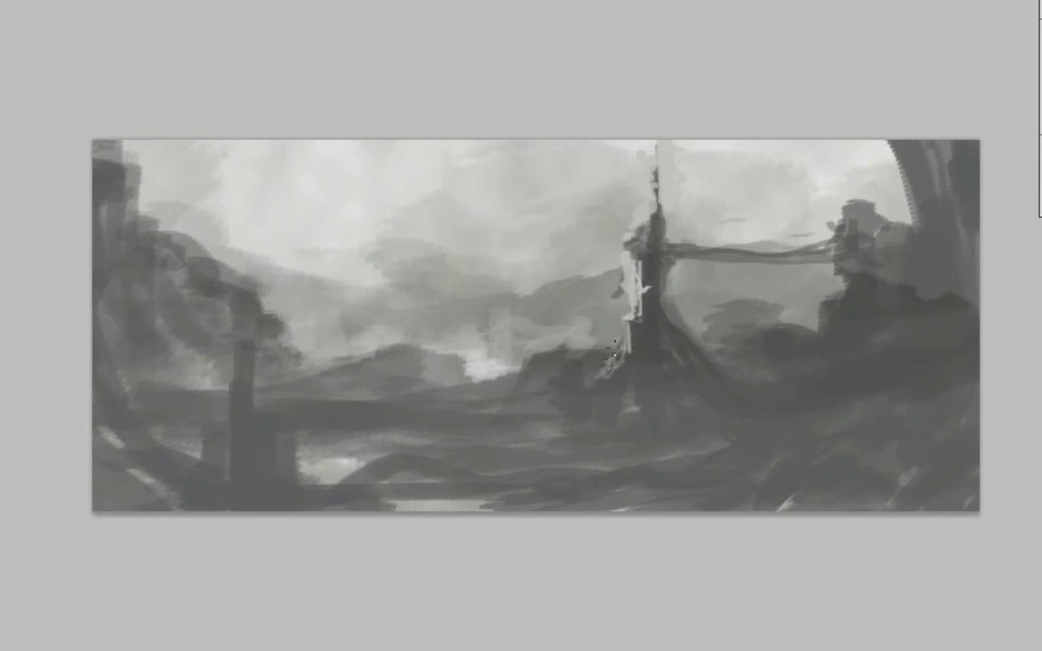
pyautogui.moveTo(613, 345); pyautogui.dragTo(545, 402)
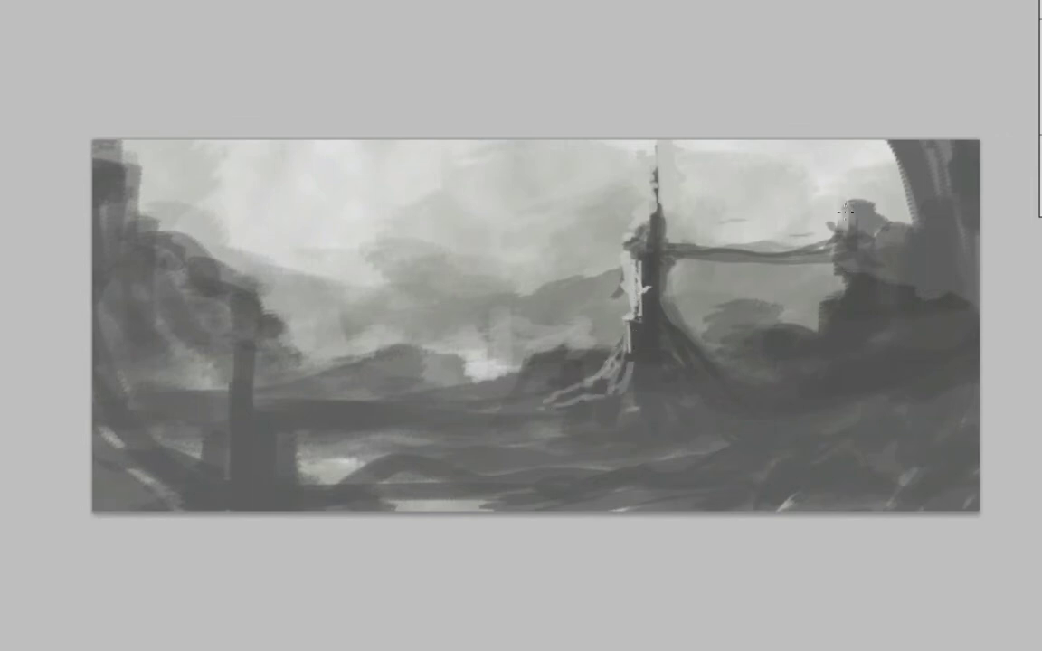
# Highlight the upper and lower right arch and the left tower's edges
pyautogui.moveTo(914, 225)
pyautogui.mouseDown()
pyautogui.moveTo(899, 138)
pyautogui.moveTo(912, 202)
pyautogui.moveTo(961, 258)
pyautogui.moveTo(943, 251)
pyautogui.mouseUp()
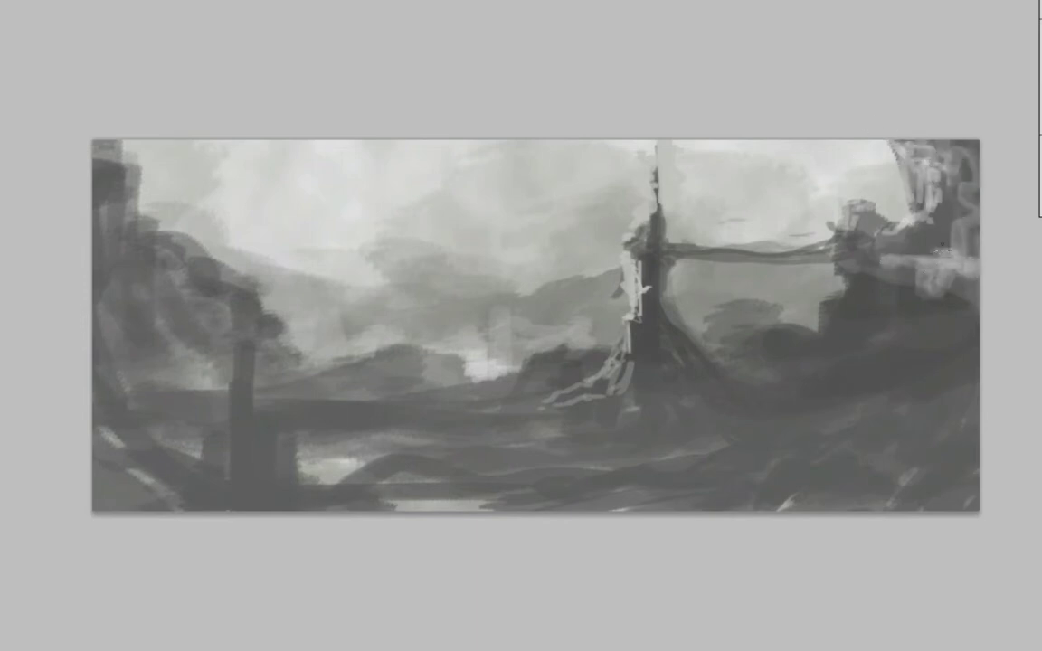
pyautogui.moveTo(942, 311); pyautogui.dragTo(973, 334)
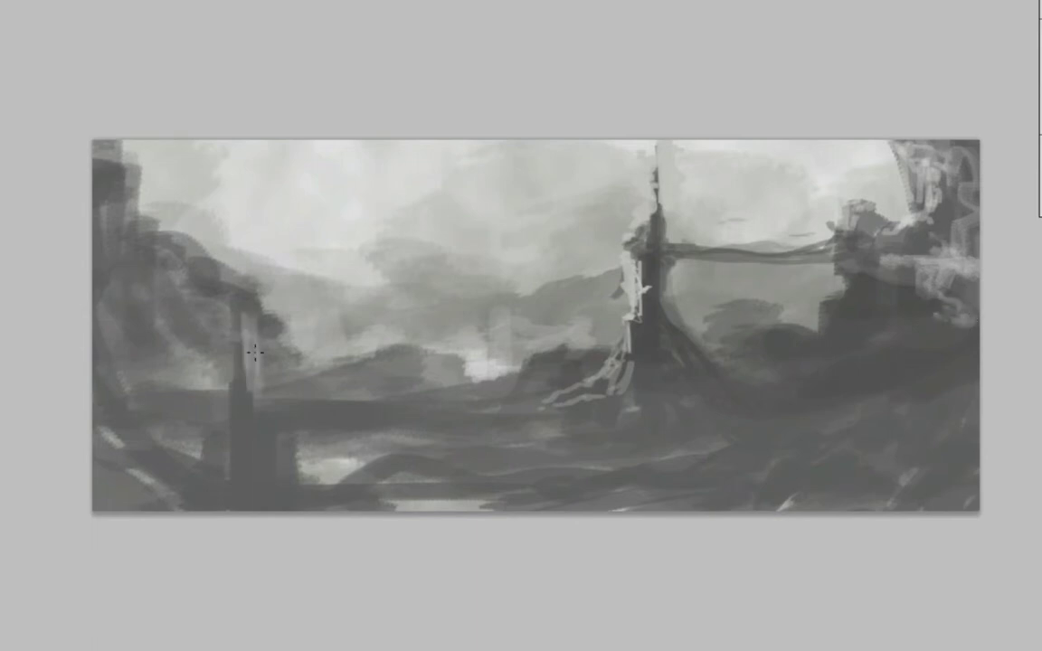
pyautogui.moveTo(249, 390)
pyautogui.mouseDown()
pyautogui.moveTo(237, 306)
pyautogui.moveTo(243, 389)
pyautogui.moveTo(289, 494)
pyautogui.mouseUp()
pyautogui.moveTo(254, 421); pyautogui.dragTo(262, 507)
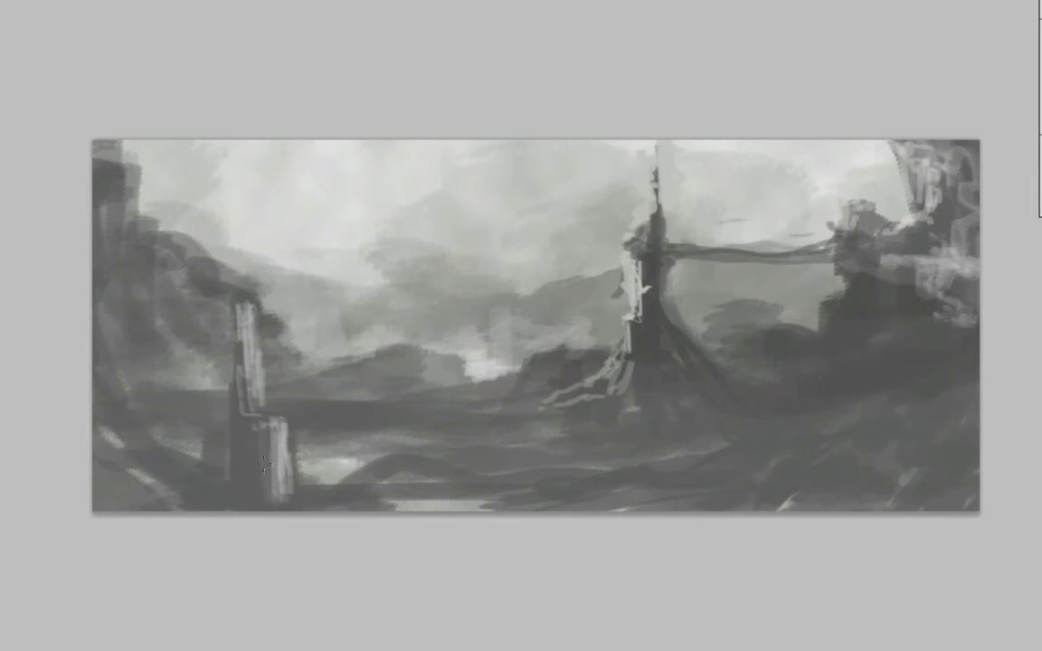
pyautogui.moveTo(237, 403); pyautogui.dragTo(244, 457)
pyautogui.moveTo(255, 391); pyautogui.dragTo(287, 445)
# Add dark and light bands across the left tower and extend the waterfall upward
pyautogui.moveTo(194, 358)
pyautogui.mouseDown()
pyautogui.moveTo(272, 366)
pyautogui.moveTo(262, 408)
pyautogui.mouseUp()
pyautogui.moveTo(195, 335); pyautogui.dragTo(272, 357)
pyautogui.moveTo(217, 322); pyautogui.dragTo(303, 353)
pyautogui.moveTo(336, 395); pyautogui.dragTo(159, 398)
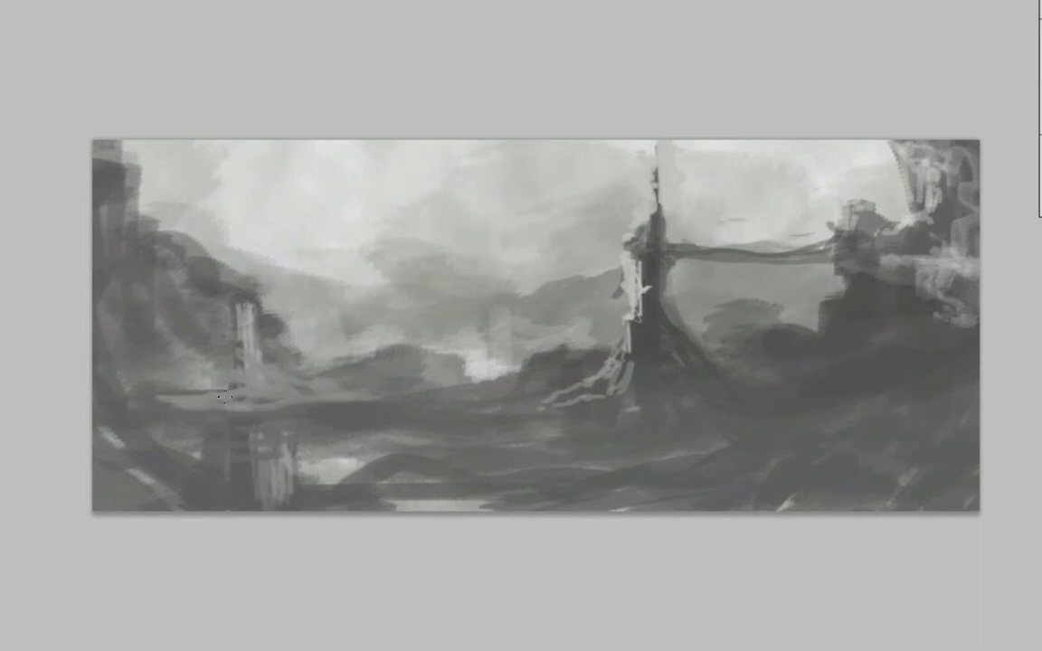
pyautogui.moveTo(181, 353); pyautogui.dragTo(240, 329)
pyautogui.moveTo(242, 271)
pyautogui.mouseDown()
pyautogui.moveTo(248, 286)
pyautogui.moveTo(239, 179)
pyautogui.mouseUp()
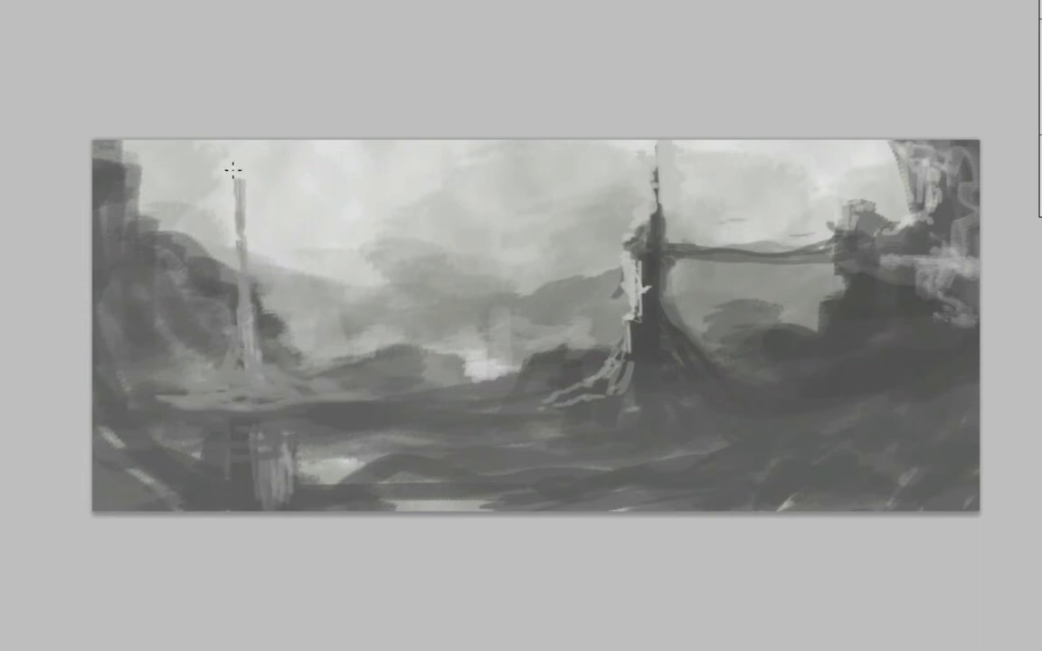
# Lasso the left tower, squeeze it narrower with Free Transform, and brush over the bright gap
pyautogui.click(226, 164)
pyautogui.click(250, 164)
pyautogui.click(261, 322)
pyautogui.click(235, 323)
pyautogui.click(226, 164)
pyautogui.hotkey('ctrl', 't')
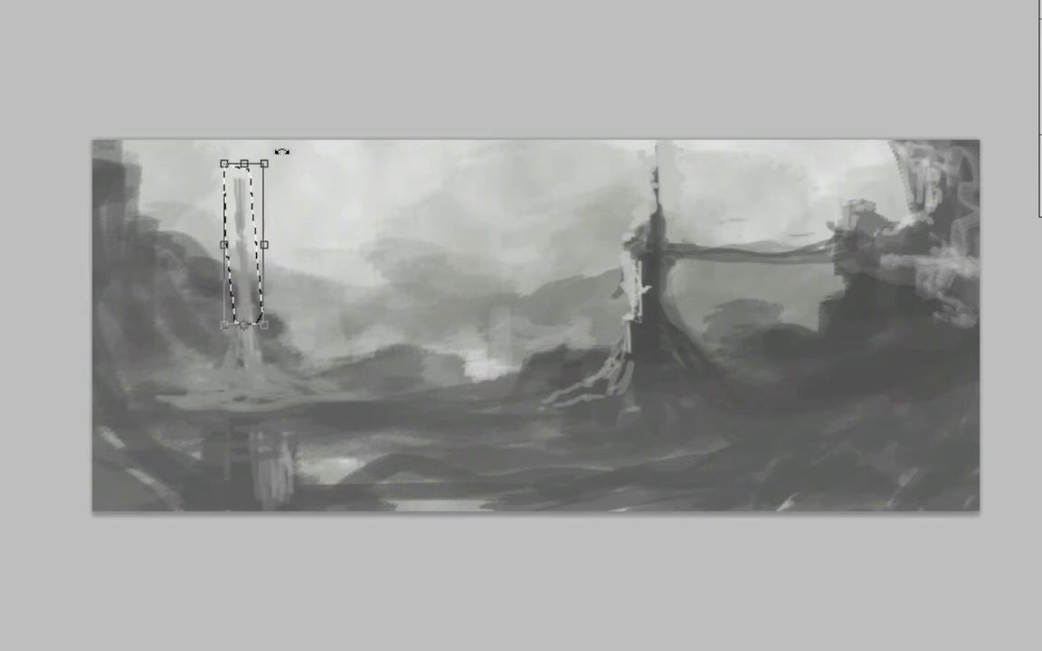
pyautogui.moveTo(224, 244); pyautogui.dragTo(237, 244)
pyautogui.press('Return')
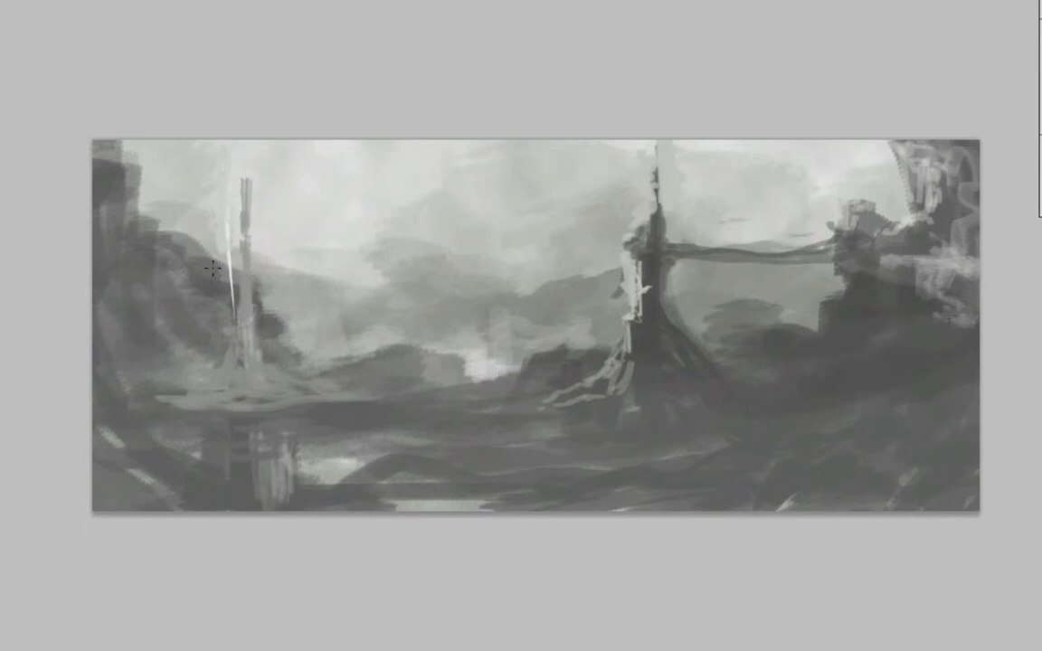
pyautogui.moveTo(210, 274)
pyautogui.mouseDown()
pyautogui.moveTo(188, 223)
pyautogui.moveTo(200, 204)
pyautogui.moveTo(217, 231)
pyautogui.mouseUp()
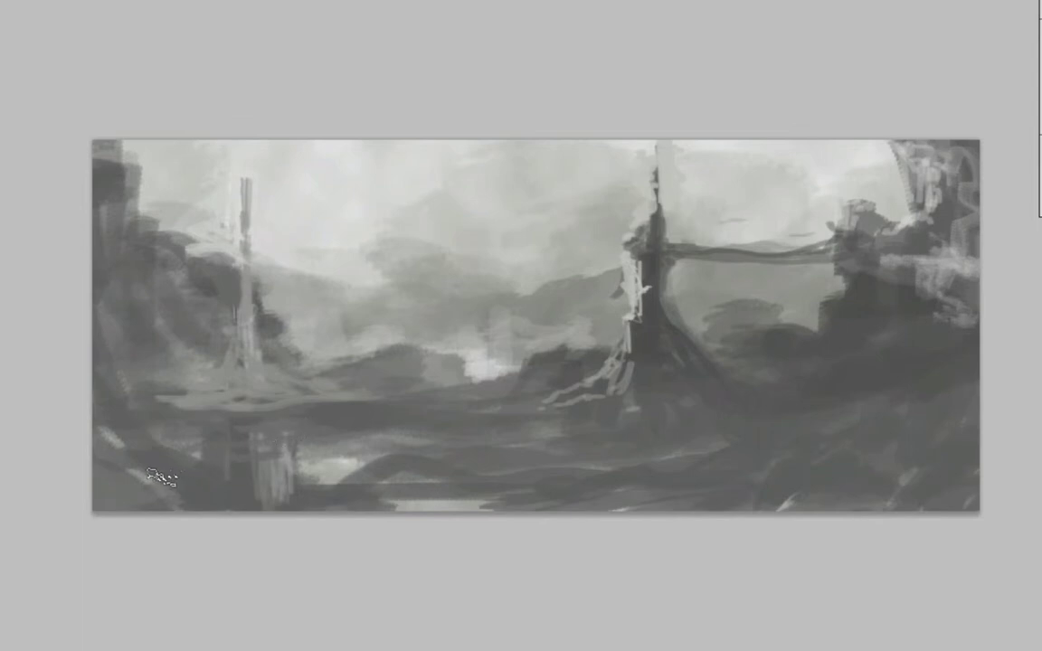
# Darken the lower-left foreground with a new brush preset and dab small dark figures
pyautogui.moveTo(159, 480)
pyautogui.mouseDown()
pyautogui.moveTo(181, 435)
pyautogui.moveTo(135, 467)
pyautogui.moveTo(104, 434)
pyautogui.moveTo(144, 371)
pyautogui.moveTo(114, 427)
pyautogui.moveTo(100, 362)
pyautogui.moveTo(127, 376)
pyautogui.moveTo(118, 353)
pyautogui.mouseUp()
pyautogui.rightClick(108, 425)
pyautogui.moveTo(208, 479); pyautogui.dragTo(358, 490)
pyautogui.moveTo(509, 500); pyautogui.dragTo(502, 462)
pyautogui.moveTo(488, 464); pyautogui.dragTo(593, 457)
pyautogui.moveTo(240, 461); pyautogui.dragTo(272, 479)
pyautogui.moveTo(163, 493)
pyautogui.mouseDown()
pyautogui.moveTo(118, 498)
pyautogui.moveTo(135, 448)
pyautogui.moveTo(95, 348)
pyautogui.moveTo(163, 398)
pyautogui.moveTo(135, 416)
pyautogui.moveTo(172, 433)
pyautogui.moveTo(254, 425)
pyautogui.mouseUp()
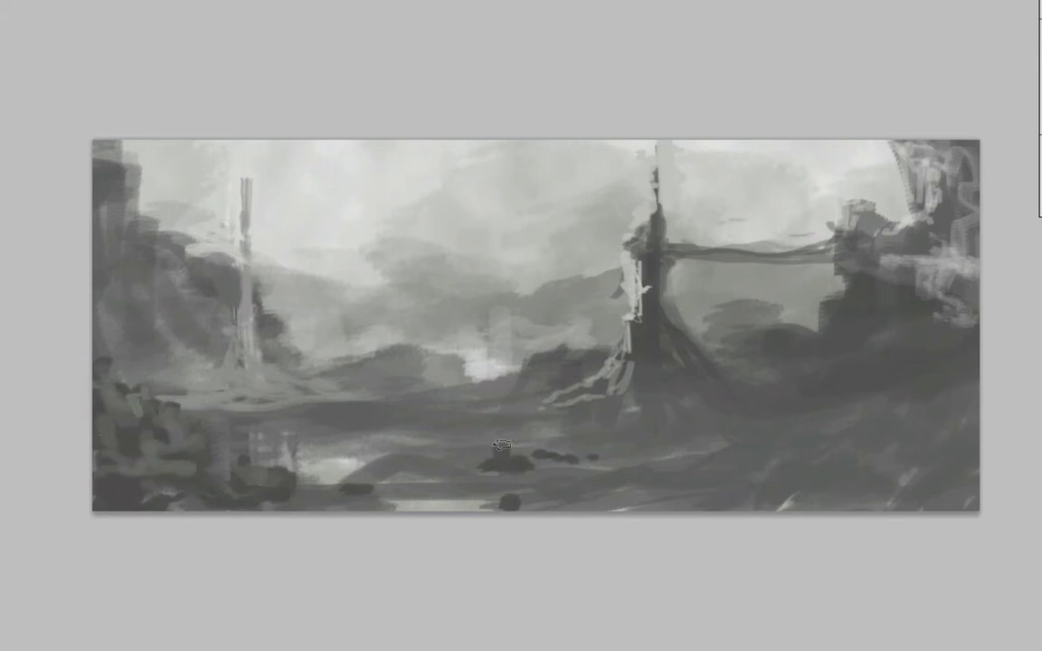
pyautogui.moveTo(443, 398); pyautogui.dragTo(512, 499)
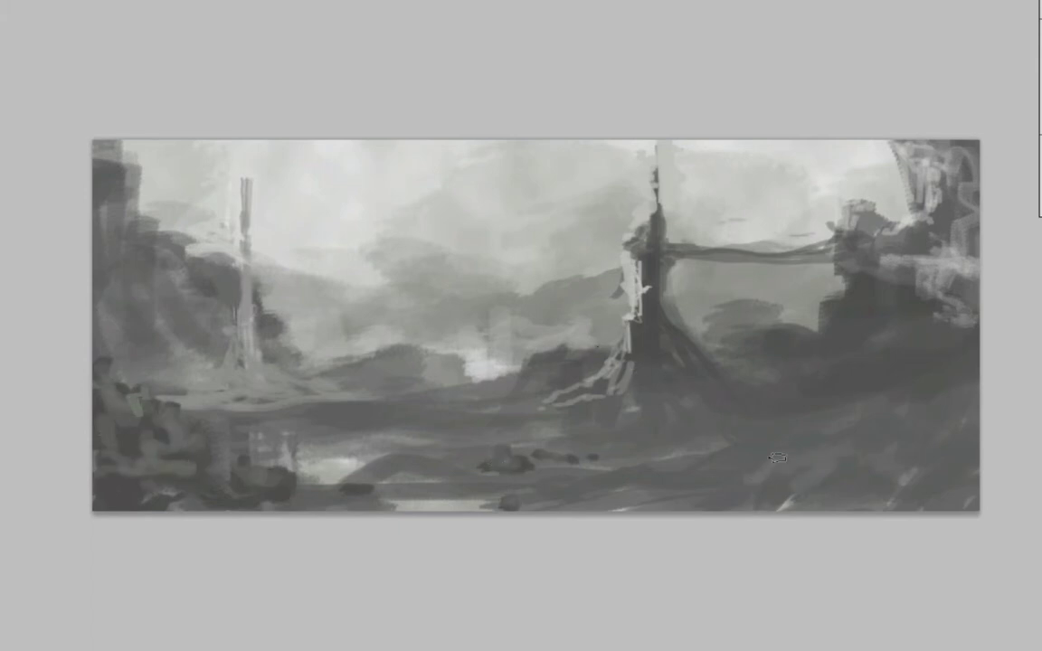
# Lighten the lower-right ground and left tower top, and paint a small distant tower
pyautogui.moveTo(778, 458)
pyautogui.mouseDown()
pyautogui.moveTo(751, 385)
pyautogui.moveTo(948, 408)
pyautogui.mouseUp()
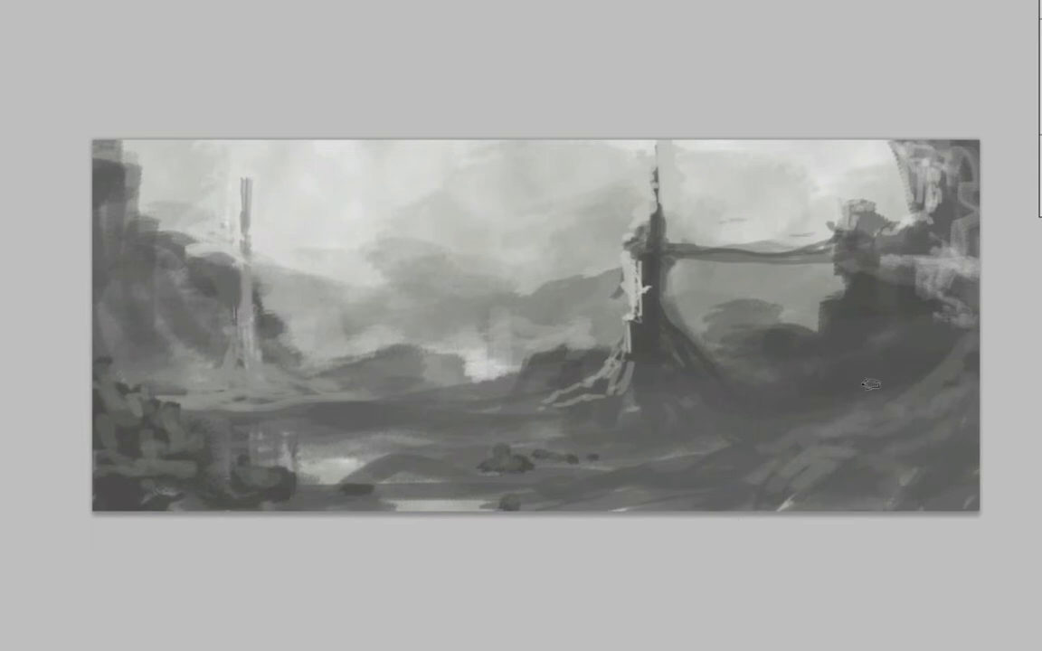
pyautogui.moveTo(246, 228); pyautogui.dragTo(243, 144)
pyautogui.moveTo(486, 380); pyautogui.dragTo(486, 351)
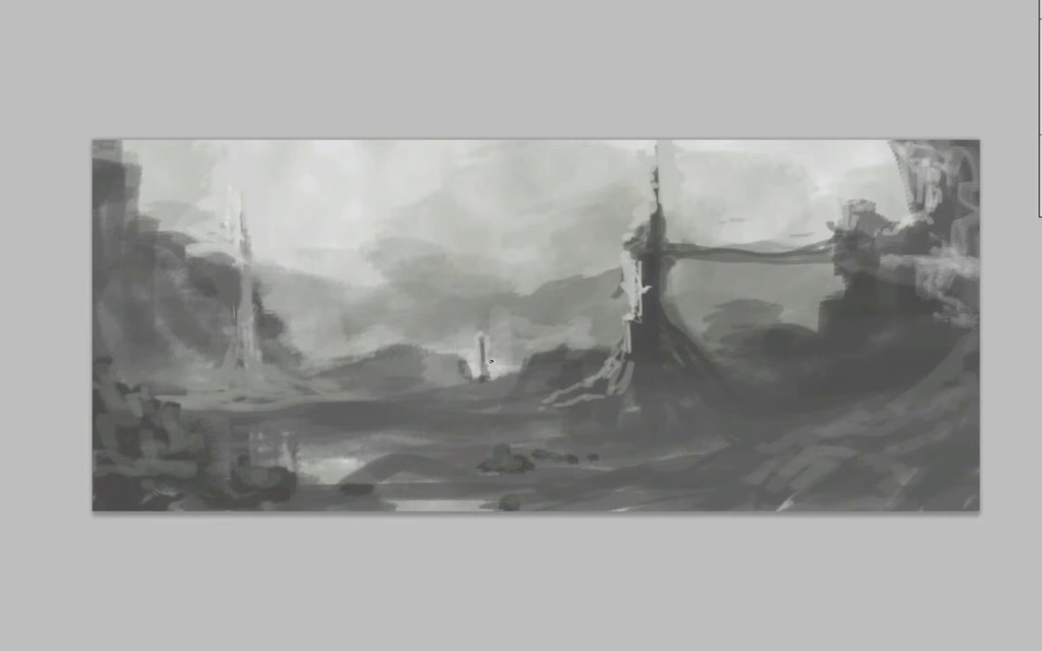
# Brush soft light mist over the central hills and the lower ground below the tower
pyautogui.moveTo(461, 317)
pyautogui.mouseDown()
pyautogui.moveTo(440, 285)
pyautogui.moveTo(380, 294)
pyautogui.moveTo(492, 317)
pyautogui.mouseUp()
pyautogui.moveTo(697, 330); pyautogui.dragTo(790, 317)
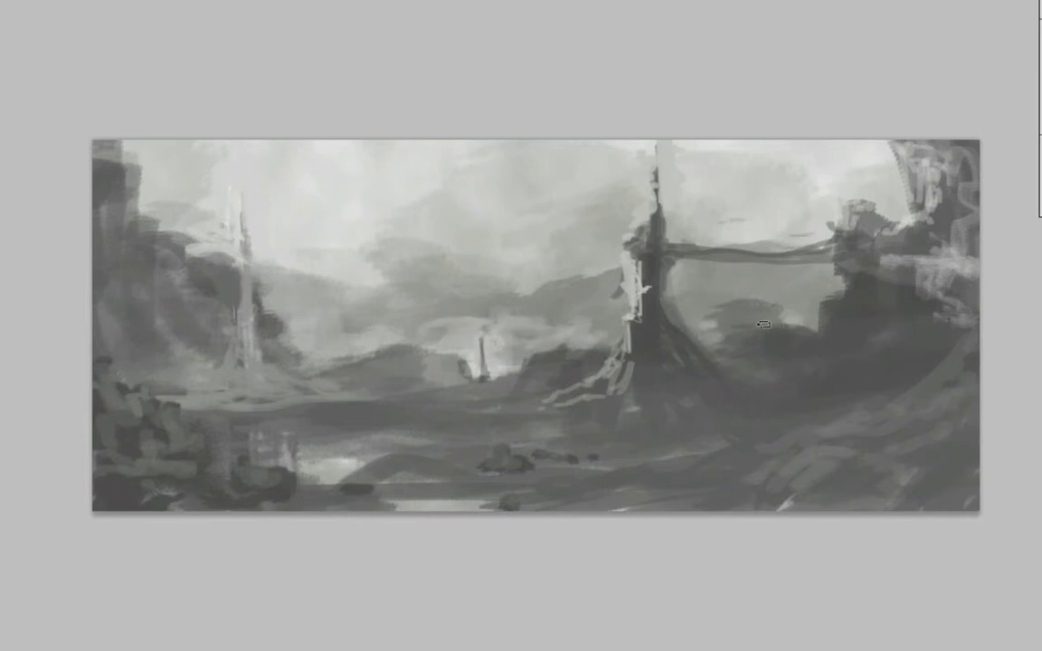
pyautogui.moveTo(701, 316); pyautogui.dragTo(751, 306)
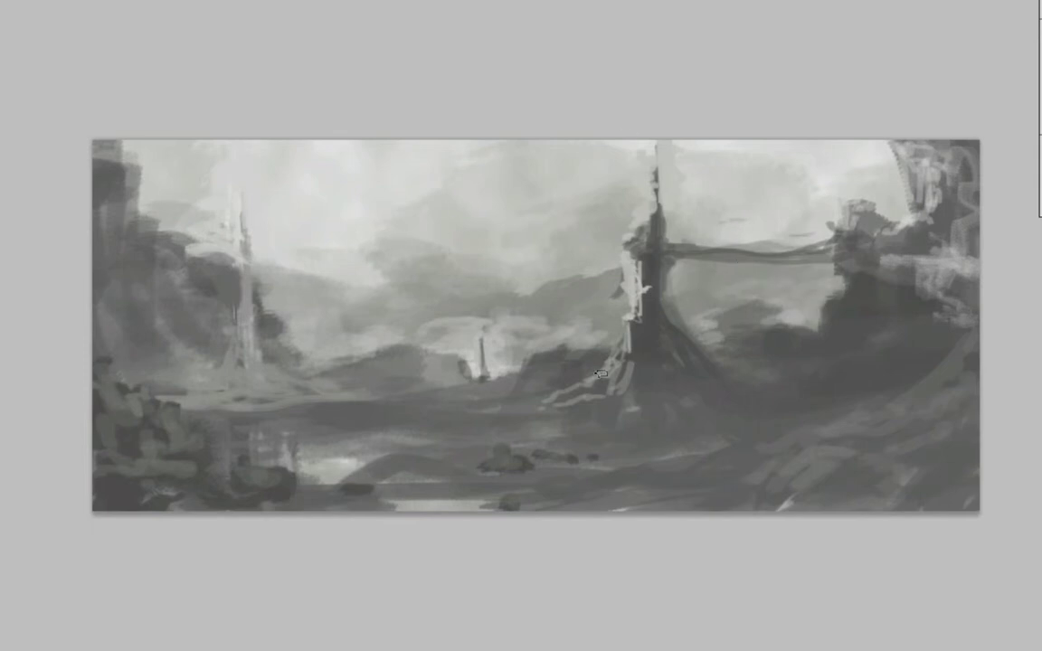
pyautogui.moveTo(414, 399); pyautogui.dragTo(555, 508)
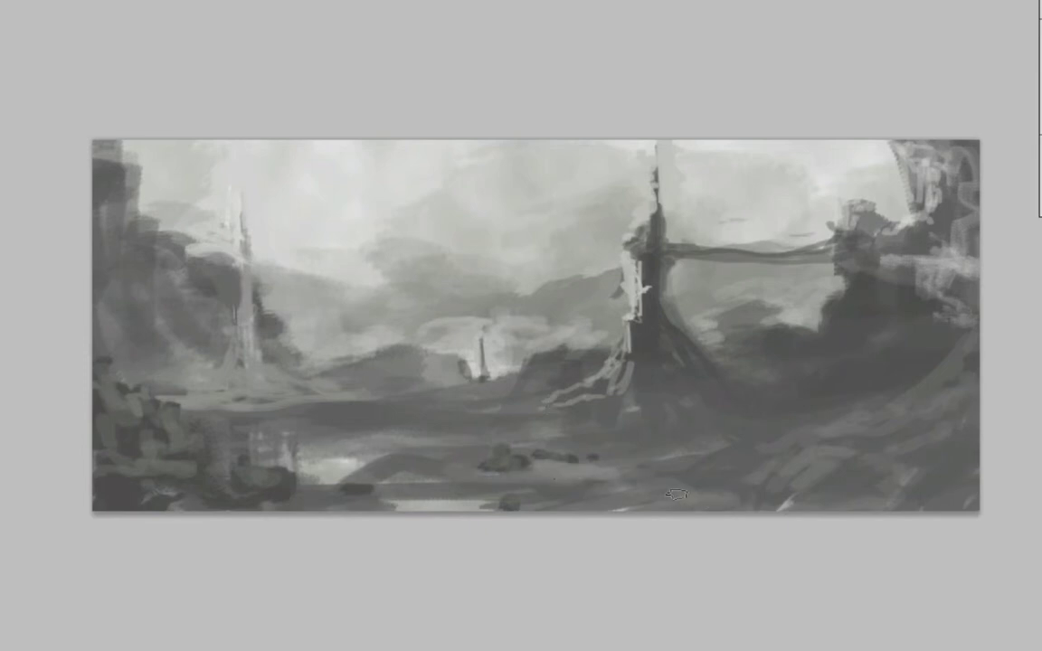
pyautogui.moveTo(554, 508); pyautogui.dragTo(624, 452)
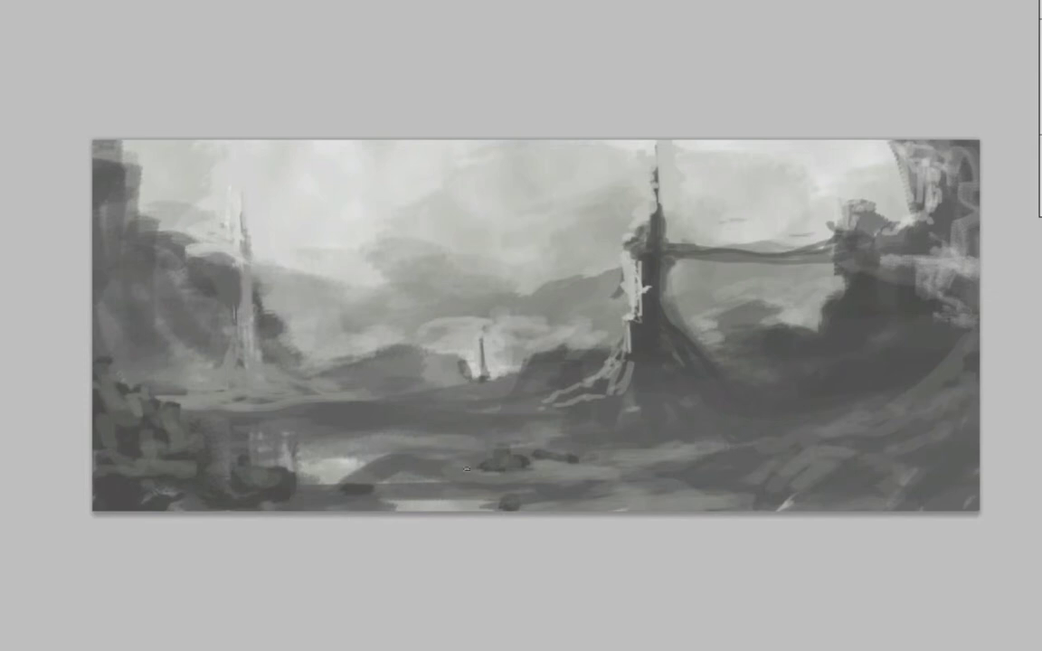
# Lighten the lower ground, the mid-ground right of the tower, and the left rocks
pyautogui.moveTo(467, 468); pyautogui.dragTo(319, 423)
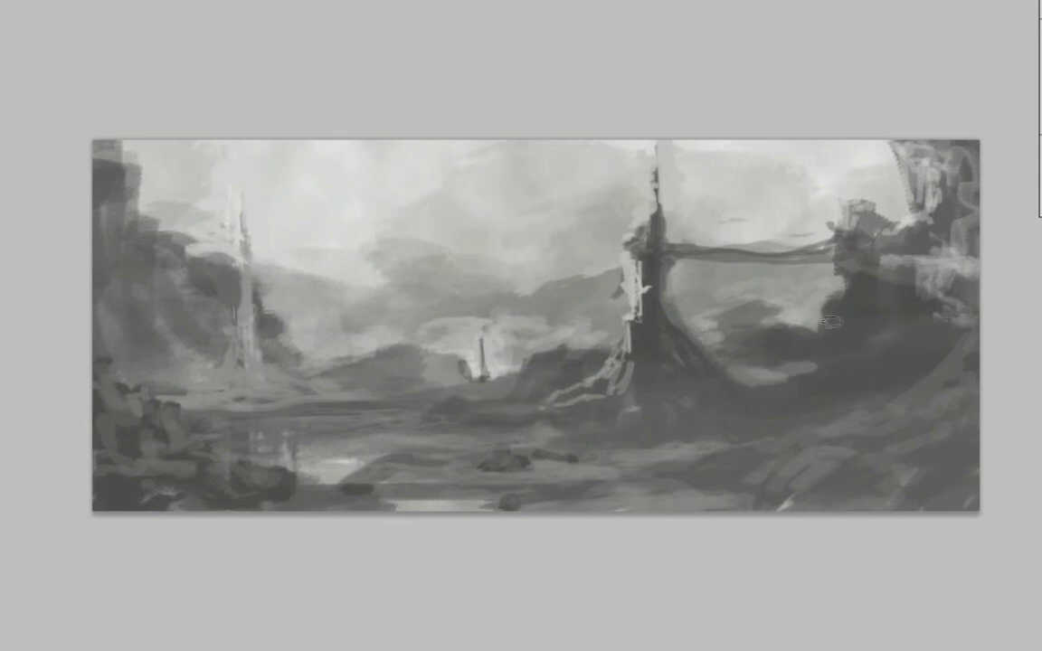
pyautogui.moveTo(716, 319)
pyautogui.mouseDown()
pyautogui.moveTo(864, 338)
pyautogui.moveTo(848, 303)
pyautogui.moveTo(742, 290)
pyautogui.mouseUp()
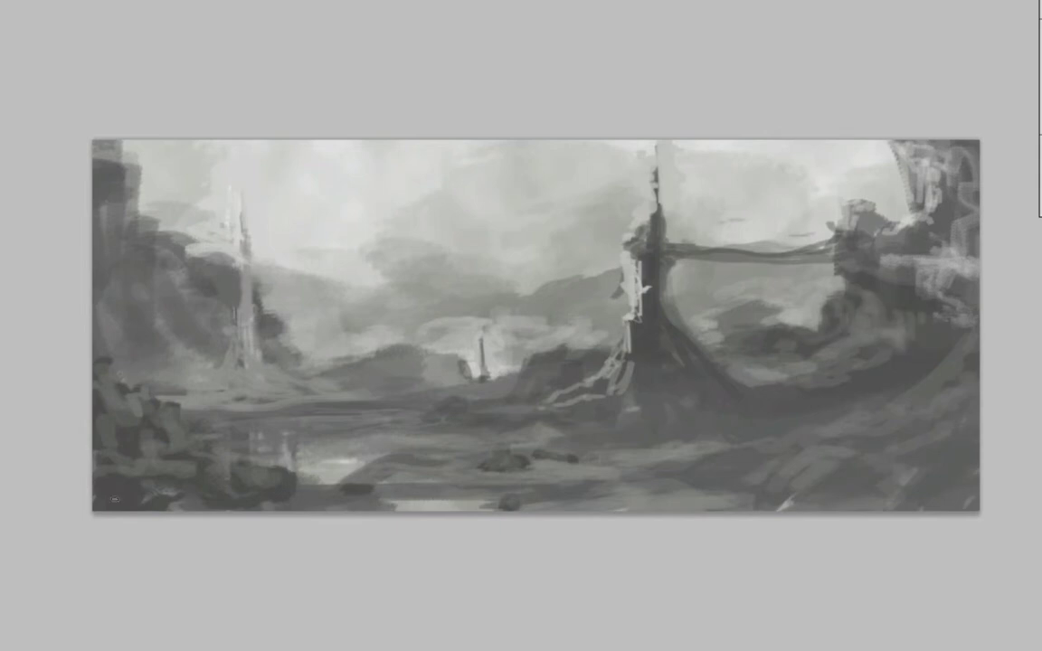
pyautogui.moveTo(154, 284); pyautogui.dragTo(111, 242)
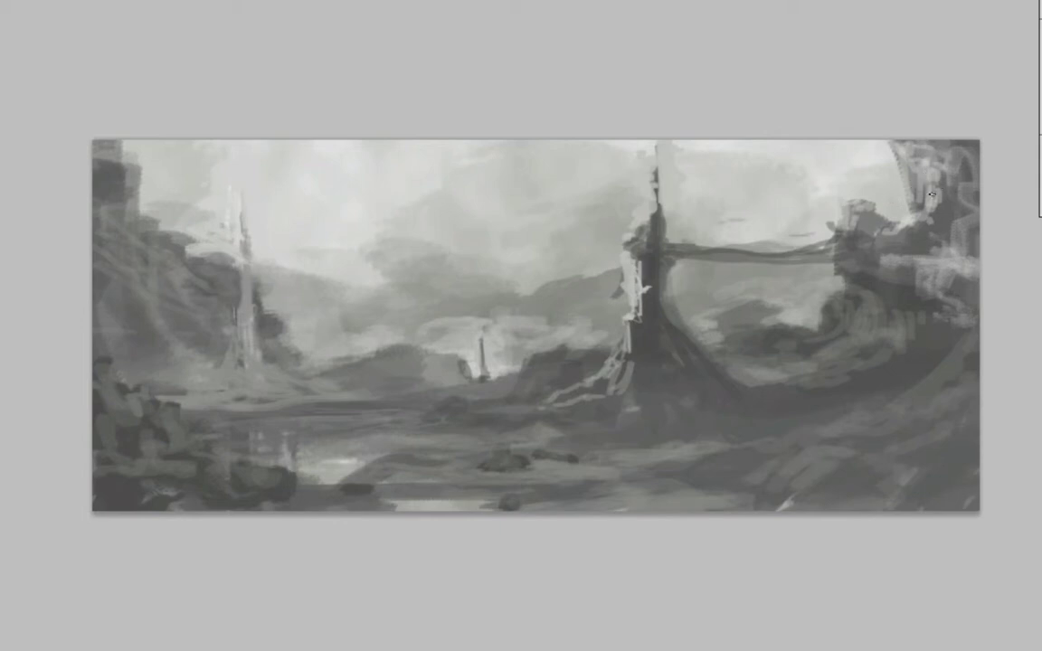
# Paint and highlight a tall dark ruin at upper right, then darken the lower painting
pyautogui.moveTo(894, 213)
pyautogui.mouseDown()
pyautogui.moveTo(879, 154)
pyautogui.moveTo(883, 207)
pyautogui.mouseUp()
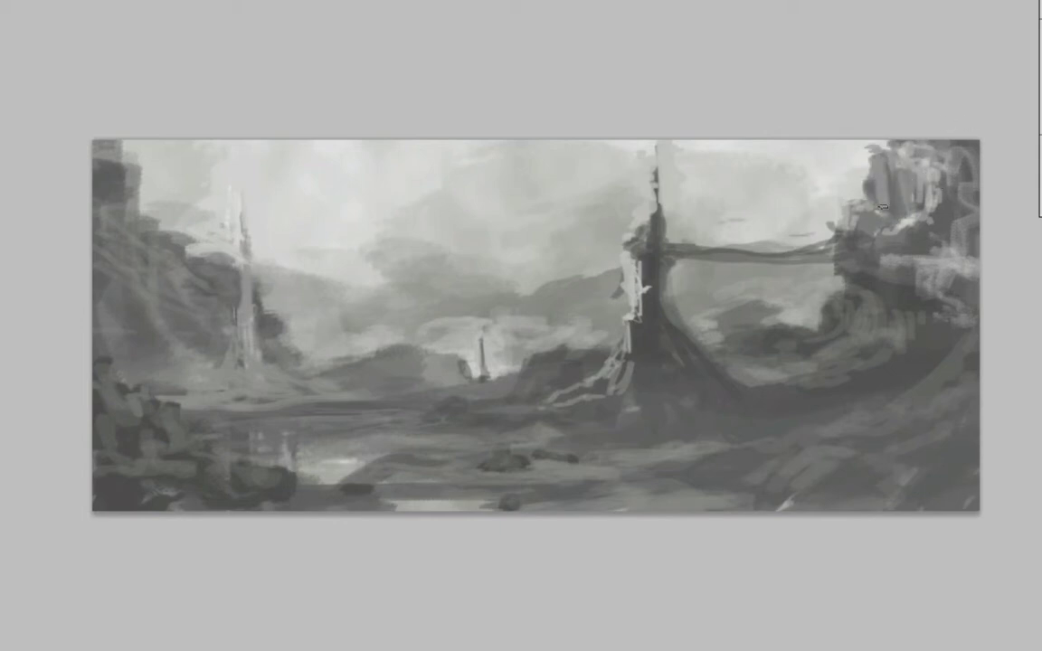
pyautogui.moveTo(875, 163); pyautogui.dragTo(880, 181)
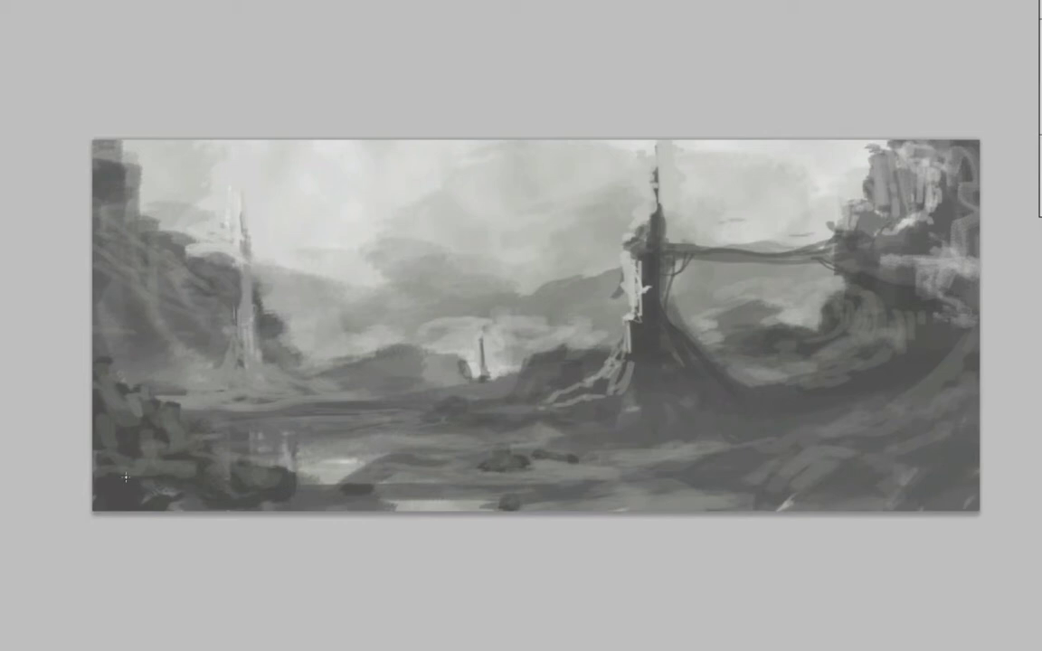
pyautogui.moveTo(126, 477)
pyautogui.mouseDown()
pyautogui.moveTo(140, 489)
pyautogui.moveTo(917, 423)
pyautogui.mouseUp()
# Darken the lower and middle painting and add a light highlight on the left tower
pyautogui.moveTo(52, 132); pyautogui.dragTo(923, 360)
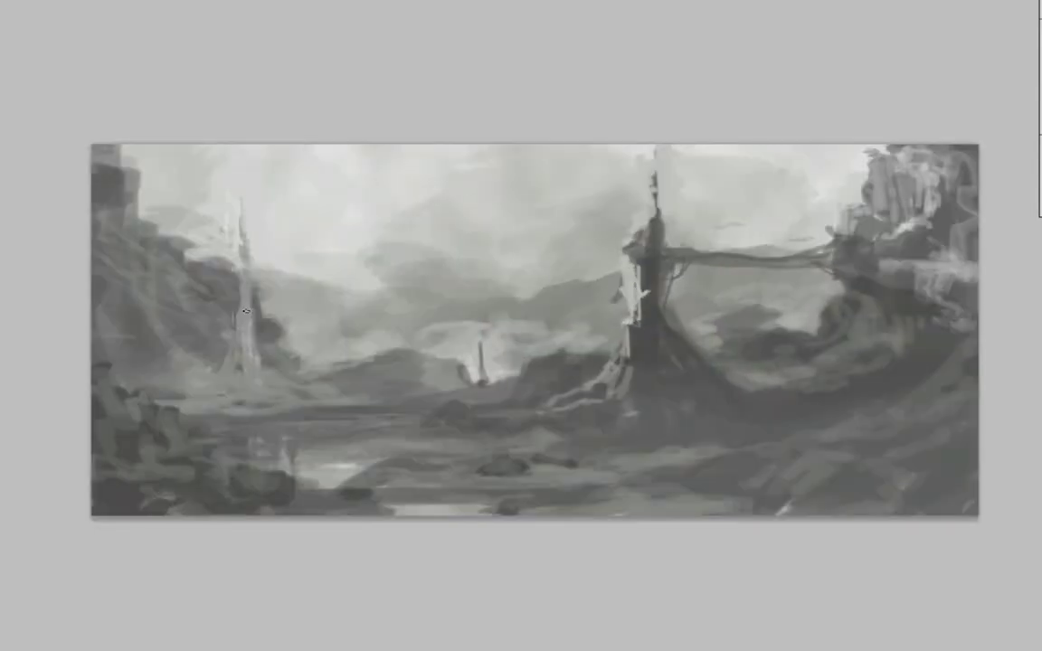
pyautogui.moveTo(246, 311); pyautogui.dragTo(238, 271)
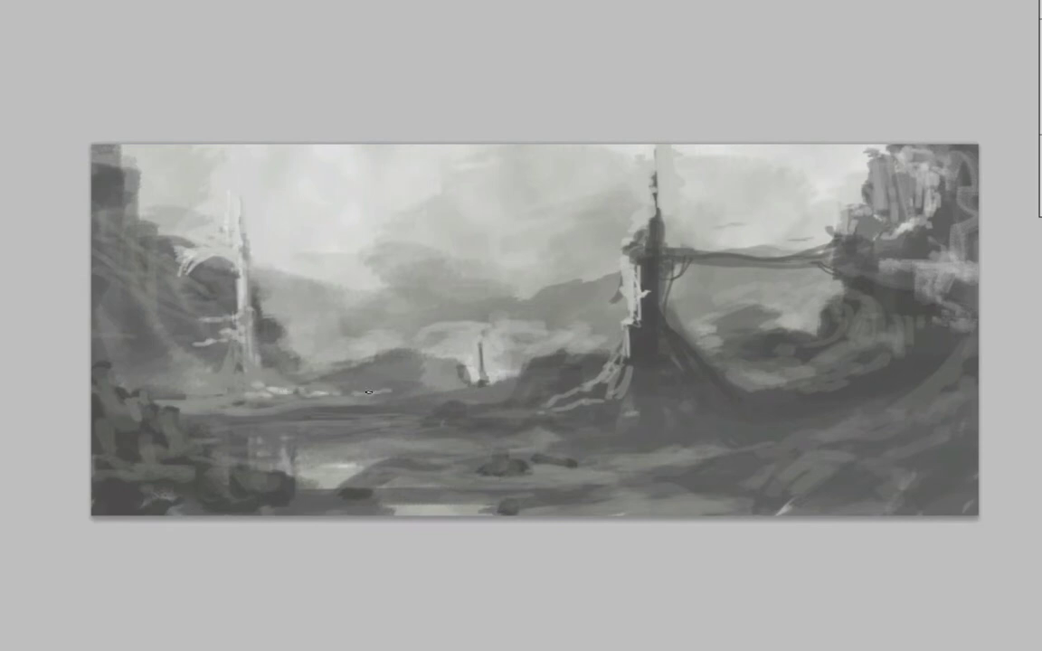
# Add light horizon marks, then rough dark cliff texture and a darker left edge
pyautogui.moveTo(368, 392); pyautogui.dragTo(379, 392)
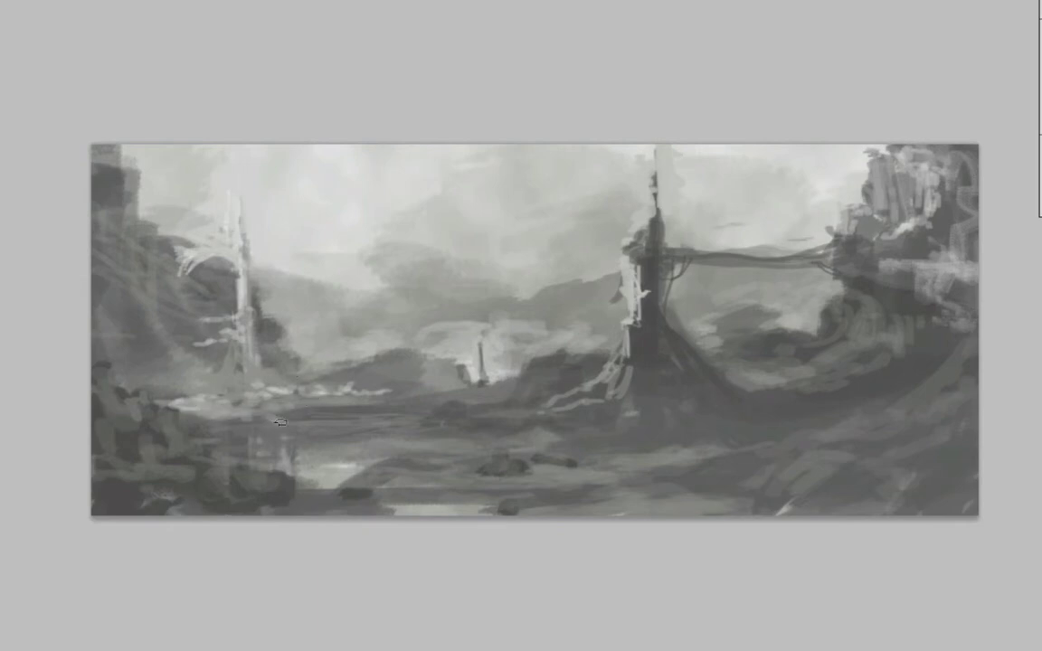
pyautogui.hotkey('ctrl', '-')
pyautogui.hotkey('ctrl', '-')
pyautogui.hotkey('ctrl', '-')
pyautogui.hotkey('ctrl', '-')
pyautogui.hotkey('ctrl', '+')
pyautogui.hotkey('ctrl', '+')
pyautogui.hotkey('ctrl', '+')
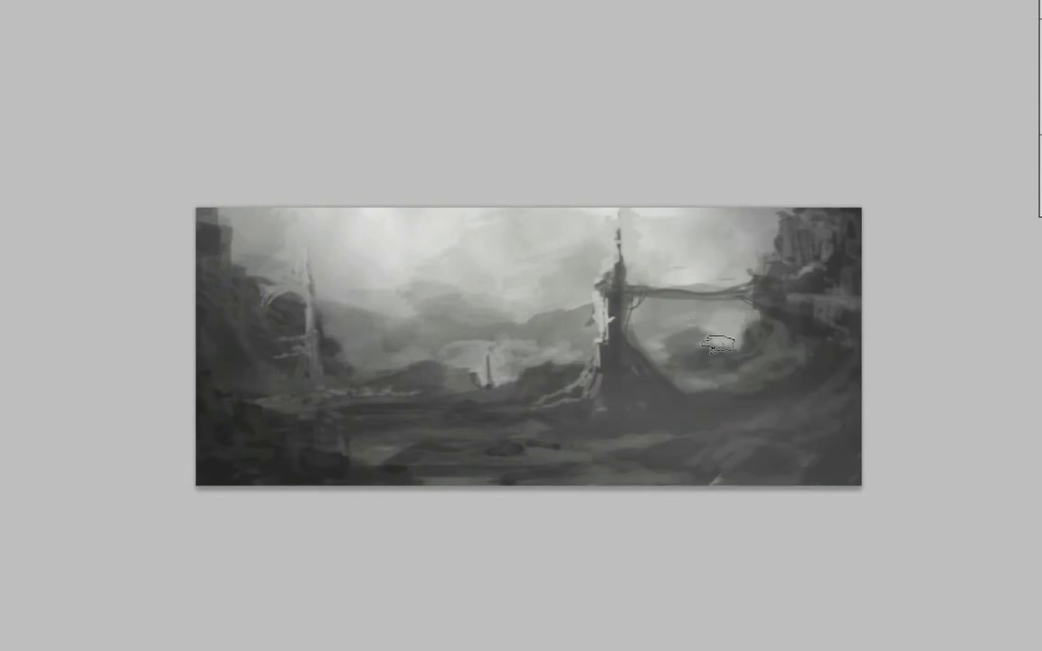
pyautogui.press('F5')
pyautogui.press('F5')
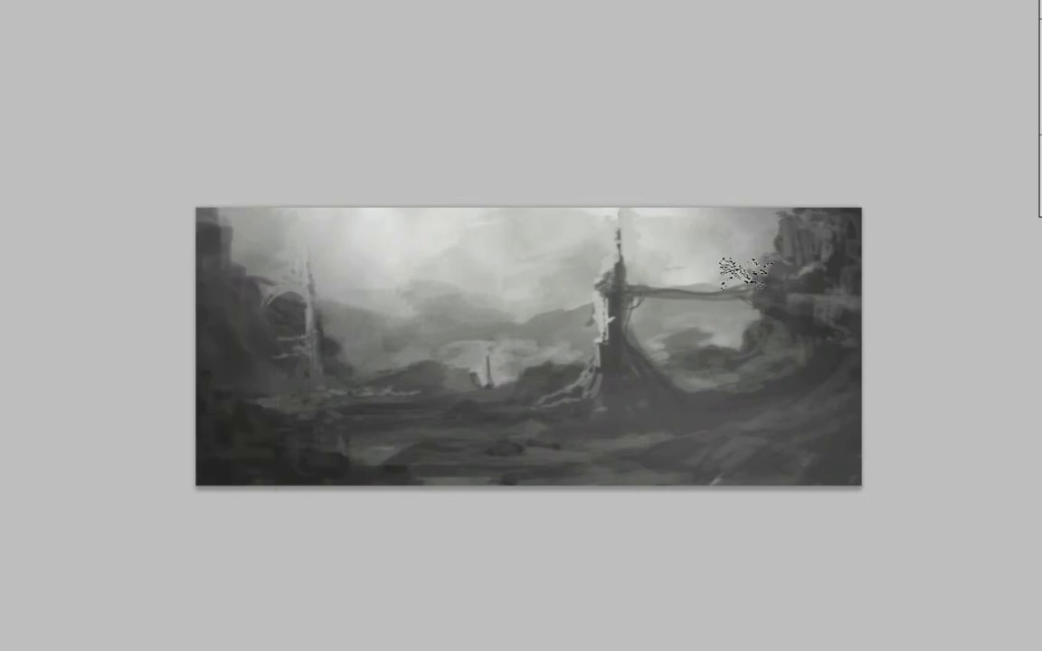
pyautogui.moveTo(286, 378)
pyautogui.mouseDown()
pyautogui.moveTo(323, 444)
pyautogui.moveTo(399, 448)
pyautogui.mouseUp()
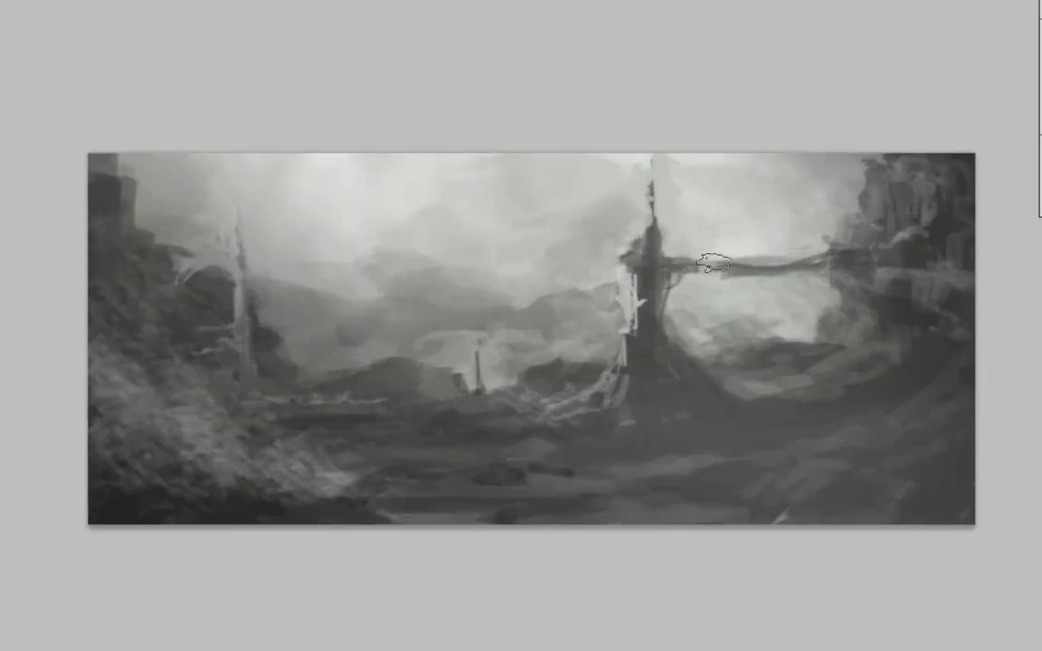
pyautogui.moveTo(117, 465)
pyautogui.mouseDown()
pyautogui.moveTo(107, 437)
pyautogui.moveTo(175, 450)
pyautogui.moveTo(204, 477)
pyautogui.moveTo(133, 418)
pyautogui.moveTo(308, 441)
pyautogui.moveTo(359, 466)
pyautogui.moveTo(181, 380)
pyautogui.moveTo(99, 271)
pyautogui.mouseUp()
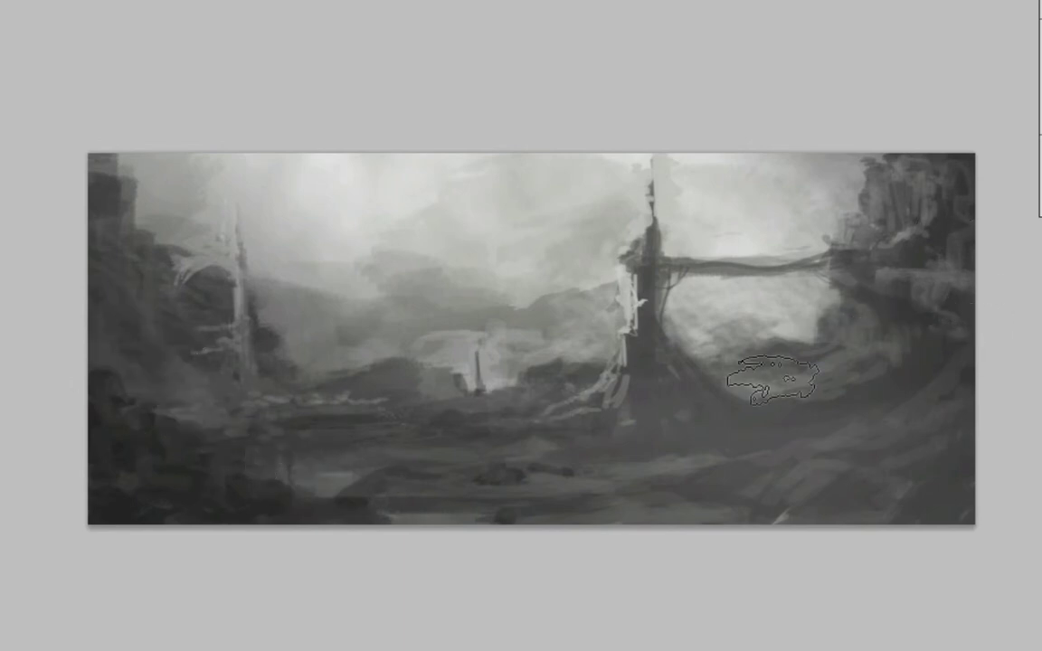
# With a much larger brush, darken the central tower base and lower-right ground
pyautogui.hotkey('ctrl', '-')
pyautogui.hotkey('ctrl', '-')
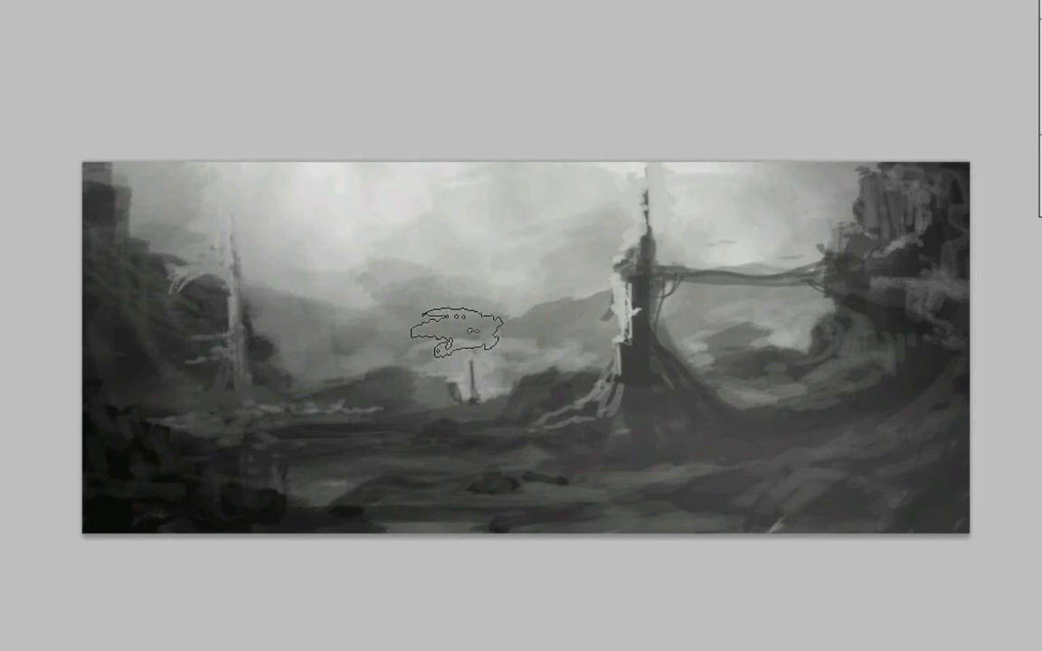
pyautogui.press(']')
pyautogui.press(']')
pyautogui.press(']')
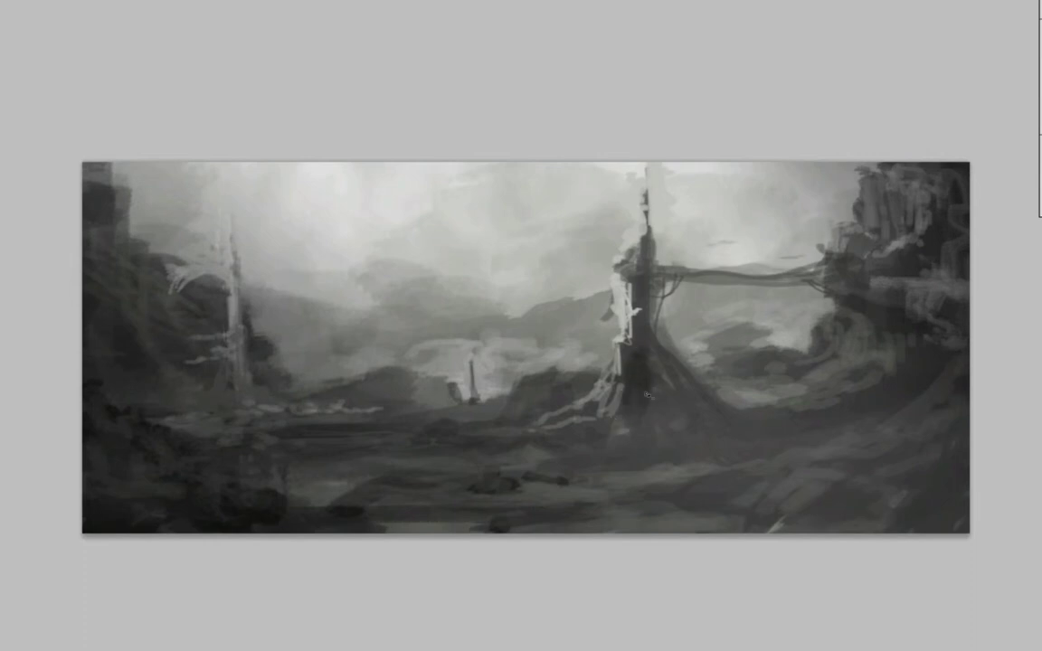
pyautogui.moveTo(646, 395); pyautogui.dragTo(650, 267)
pyautogui.moveTo(680, 401); pyautogui.dragTo(754, 424)
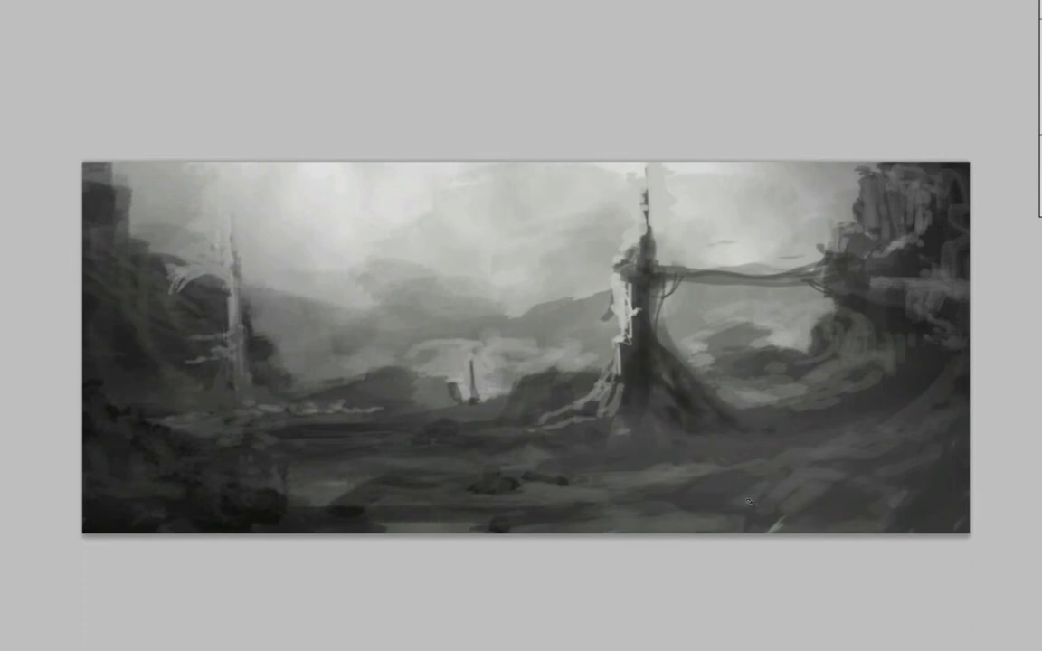
pyautogui.moveTo(749, 501)
pyautogui.mouseDown()
pyautogui.moveTo(769, 452)
pyautogui.moveTo(762, 529)
pyautogui.moveTo(796, 453)
pyautogui.moveTo(899, 459)
pyautogui.mouseUp()
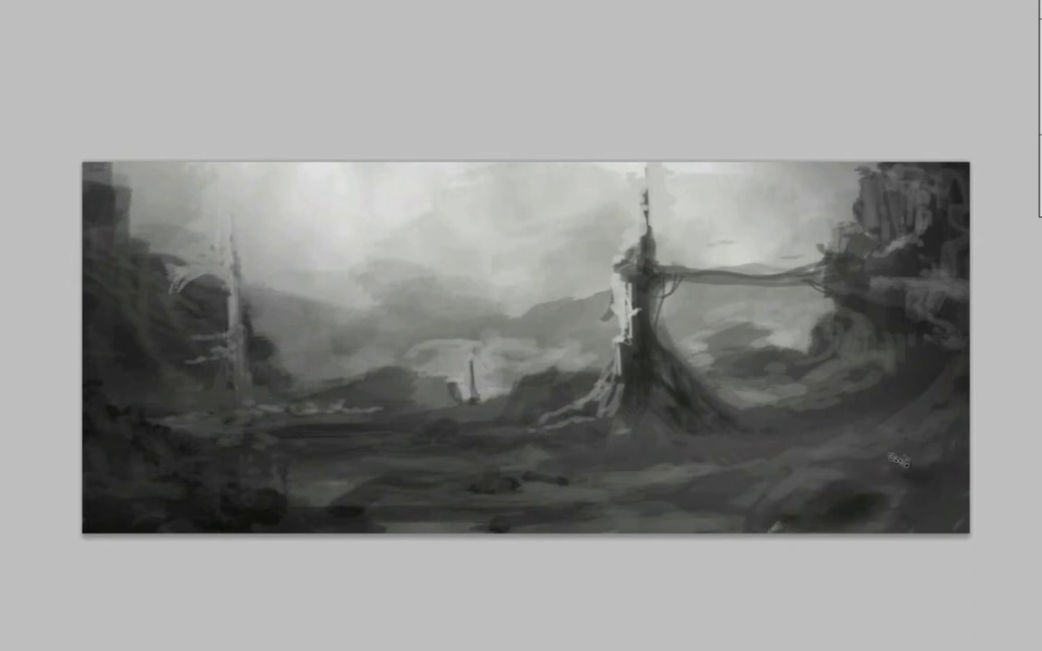
# Paint light strokes along the bottom ground and the dark lower-left foreground
pyautogui.press('F5')
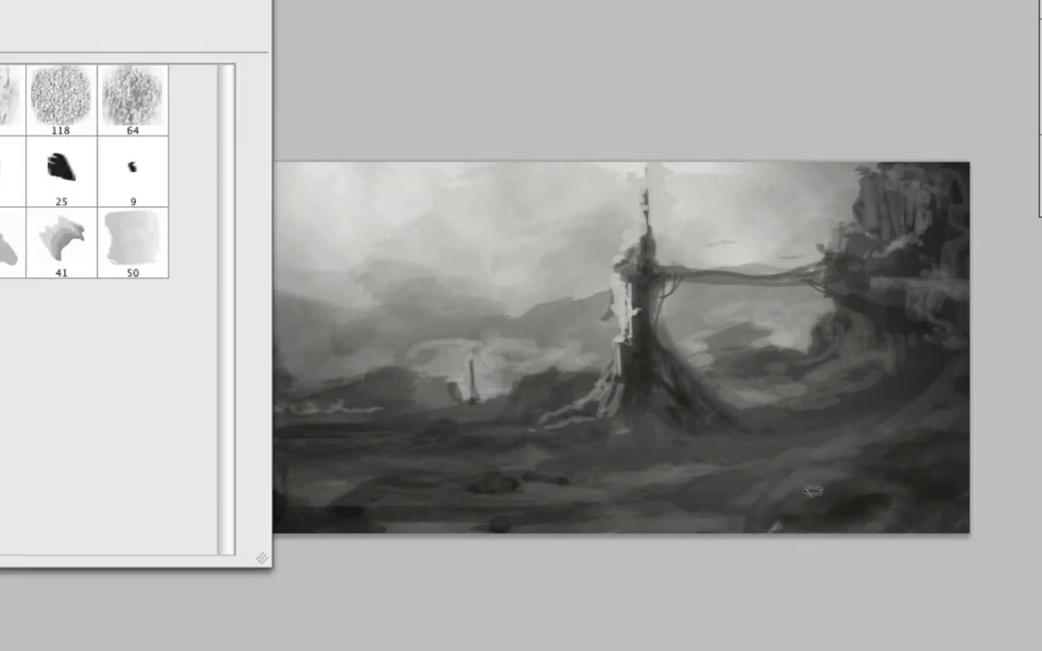
pyautogui.press('F5')
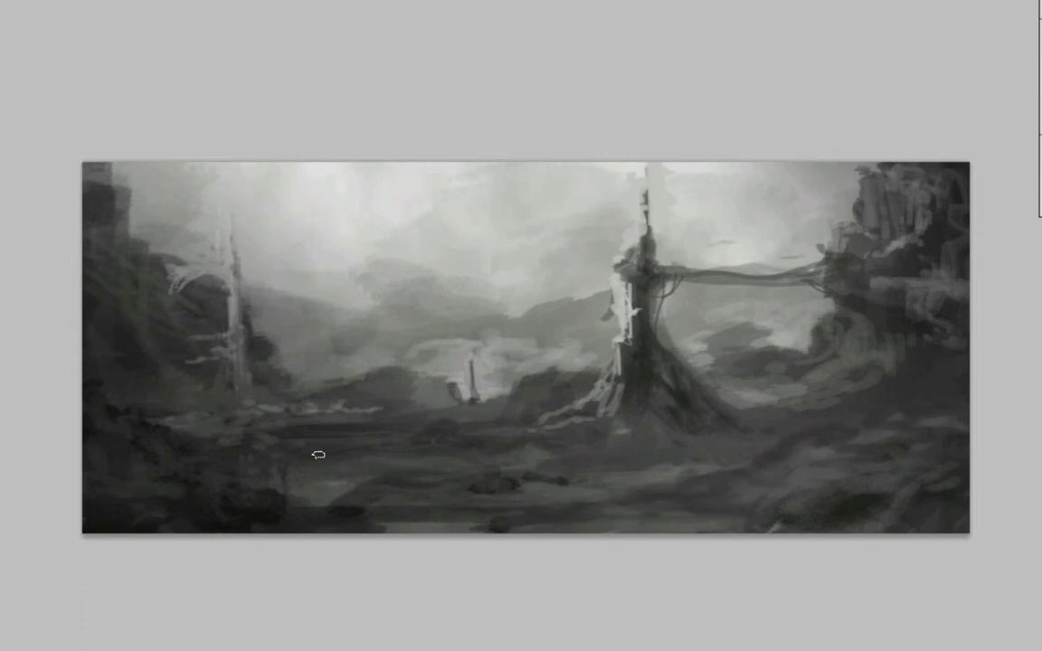
pyautogui.moveTo(699, 511)
pyautogui.mouseDown()
pyautogui.moveTo(714, 534)
pyautogui.moveTo(779, 517)
pyautogui.mouseUp()
pyautogui.moveTo(634, 520); pyautogui.dragTo(837, 524)
pyautogui.moveTo(588, 516); pyautogui.dragTo(779, 533)
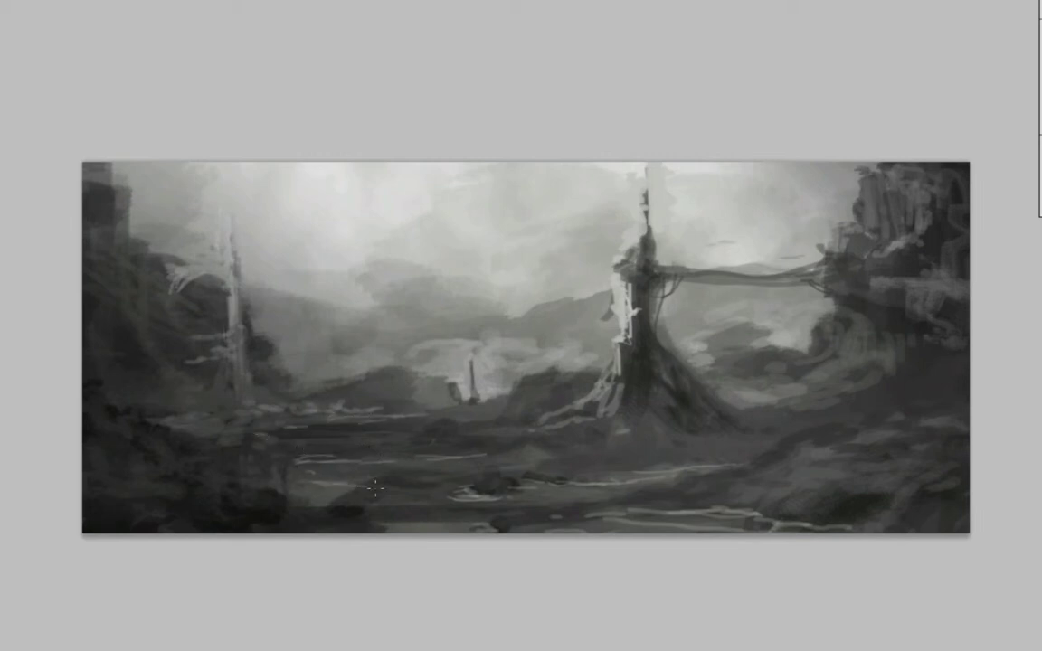
pyautogui.moveTo(330, 493); pyautogui.dragTo(432, 498)
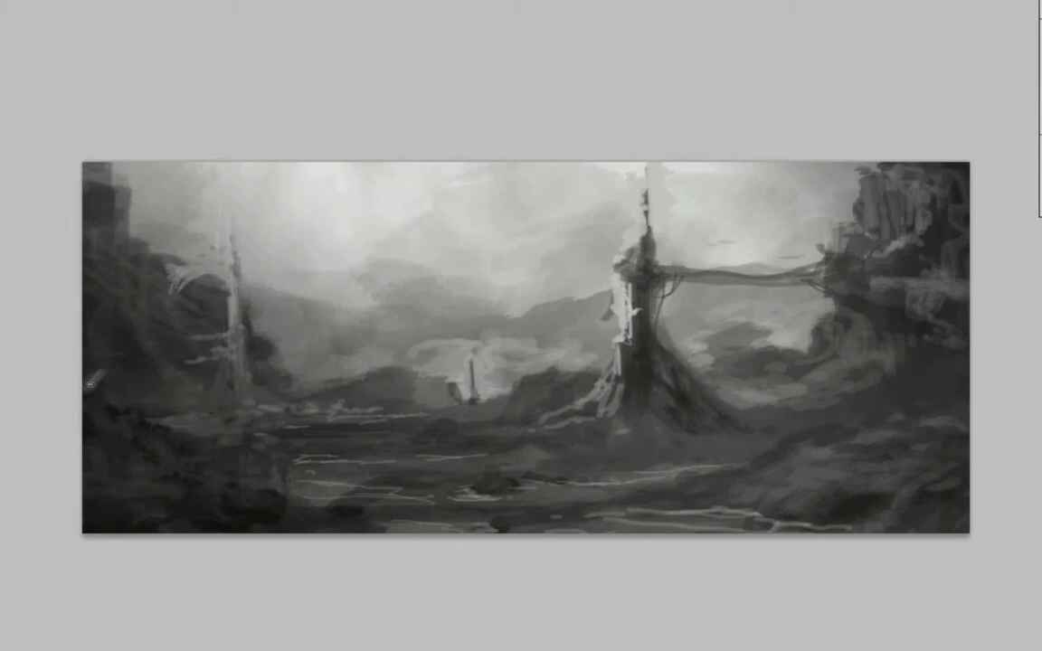
pyautogui.moveTo(86, 390); pyautogui.dragTo(131, 358)
pyautogui.moveTo(121, 422)
pyautogui.mouseDown()
pyautogui.moveTo(198, 447)
pyautogui.moveTo(136, 399)
pyautogui.moveTo(100, 448)
pyautogui.moveTo(232, 498)
pyautogui.mouseUp()
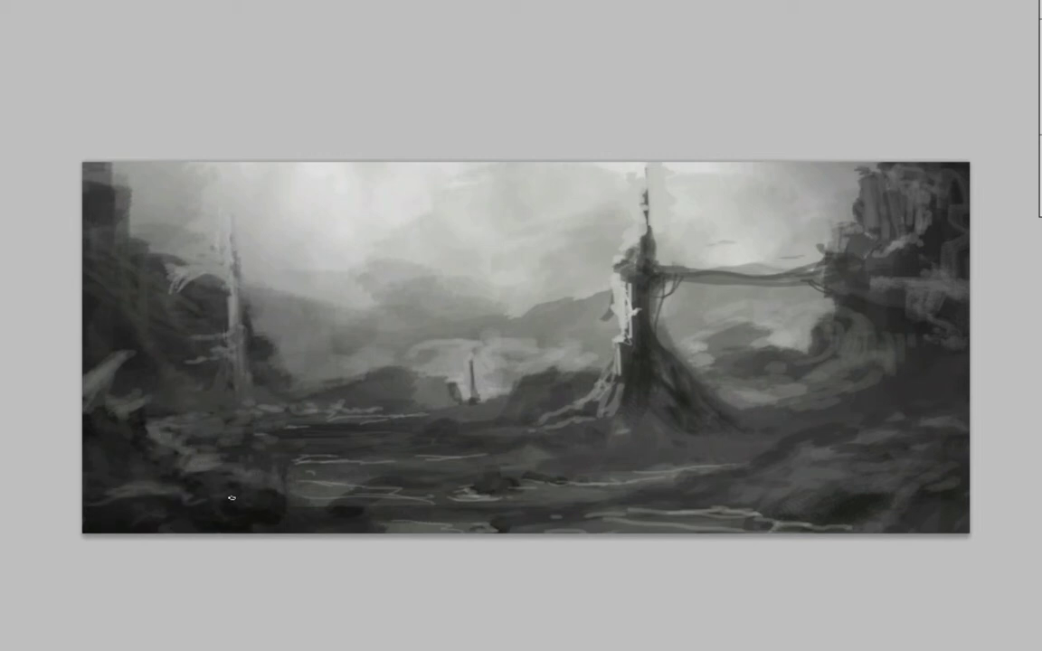
pyautogui.moveTo(133, 495)
pyautogui.mouseDown()
pyautogui.moveTo(353, 531)
pyautogui.moveTo(319, 507)
pyautogui.moveTo(252, 526)
pyautogui.moveTo(193, 568)
pyautogui.mouseUp()
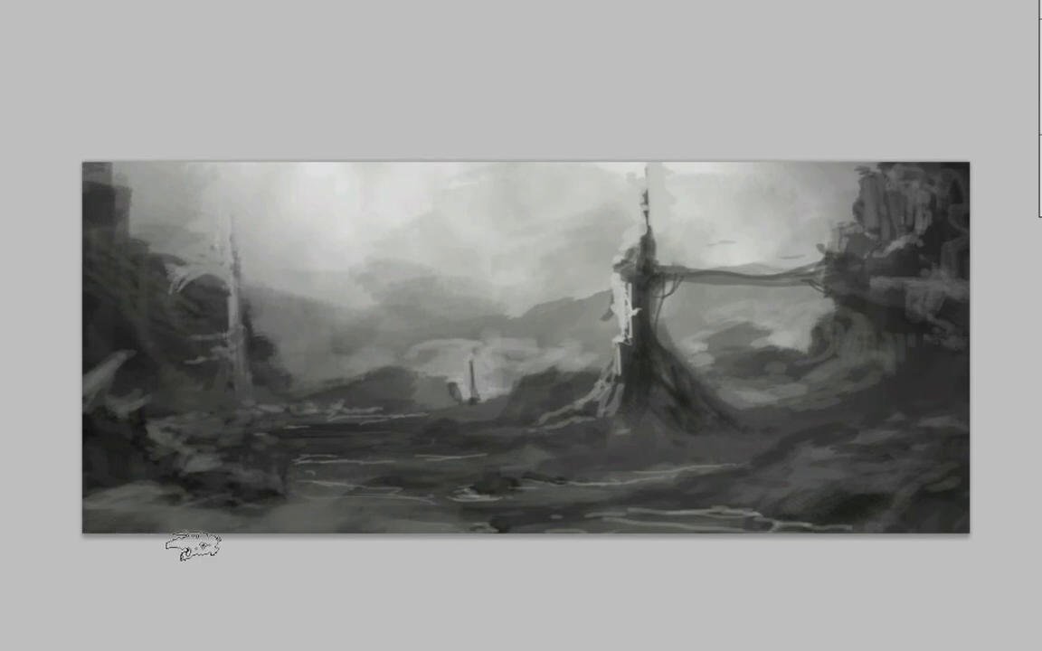
# With a smaller brush, add light clouds in the upper-right, middle and left-of-centre sky
pyautogui.press('[')
pyautogui.press('[')
pyautogui.press('[')
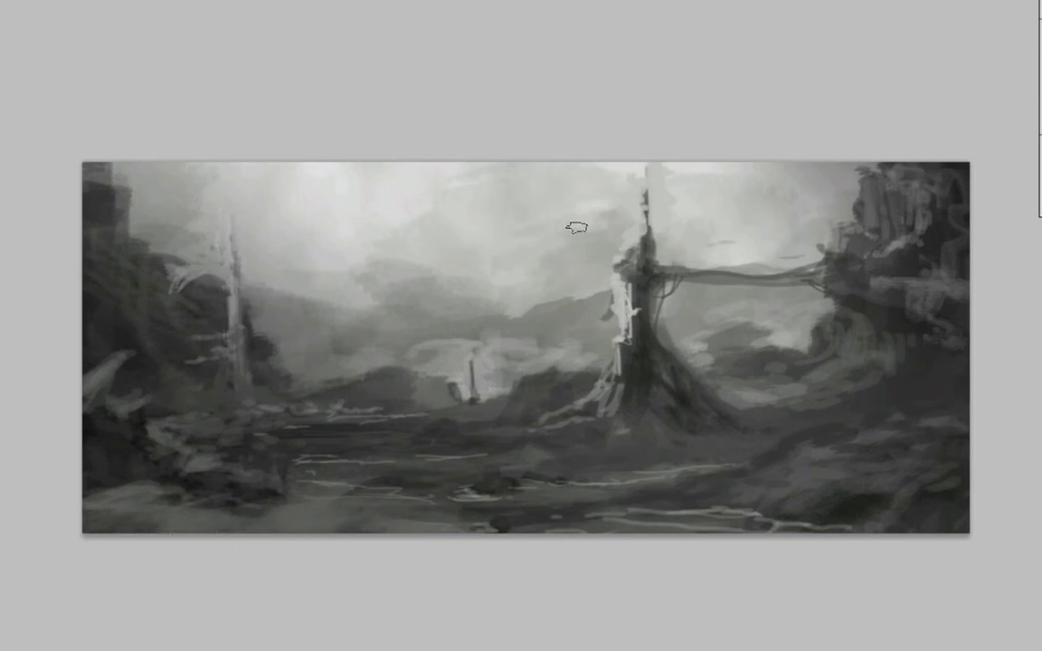
pyautogui.moveTo(726, 197); pyautogui.dragTo(846, 166)
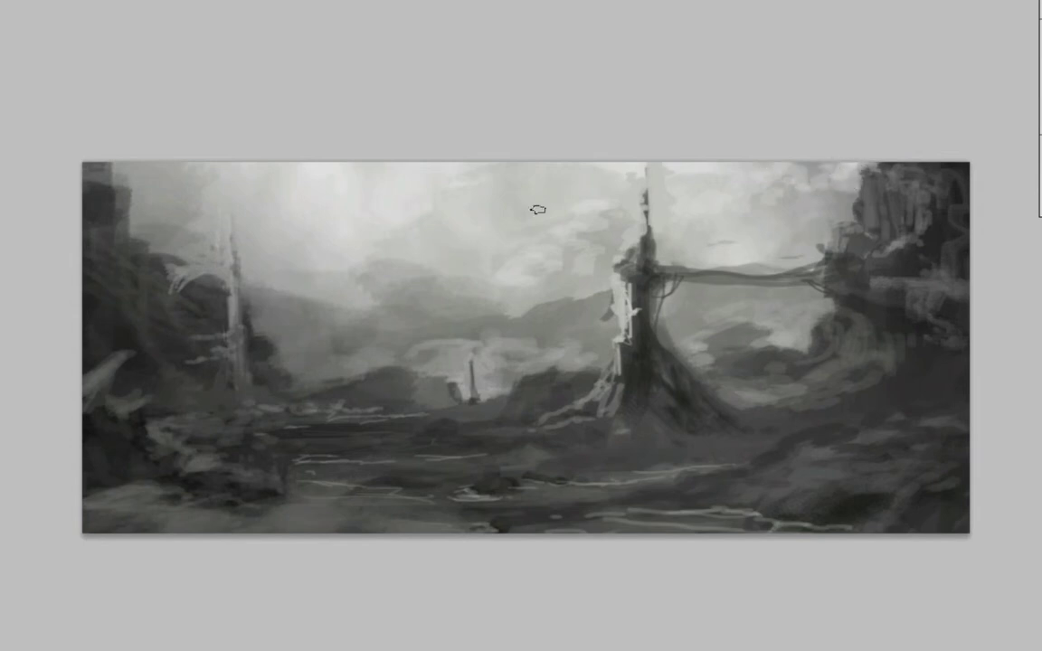
pyautogui.moveTo(437, 207)
pyautogui.mouseDown()
pyautogui.moveTo(318, 289)
pyautogui.moveTo(415, 259)
pyautogui.mouseUp()
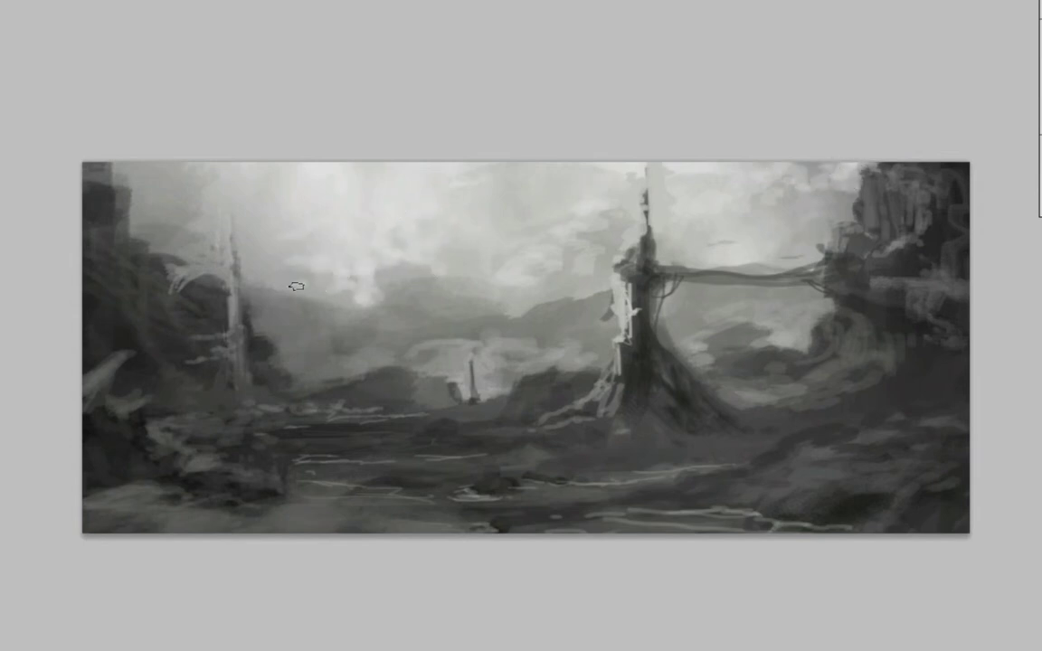
pyautogui.moveTo(269, 258)
pyautogui.mouseDown()
pyautogui.moveTo(260, 320)
pyautogui.moveTo(253, 314)
pyautogui.mouseUp()
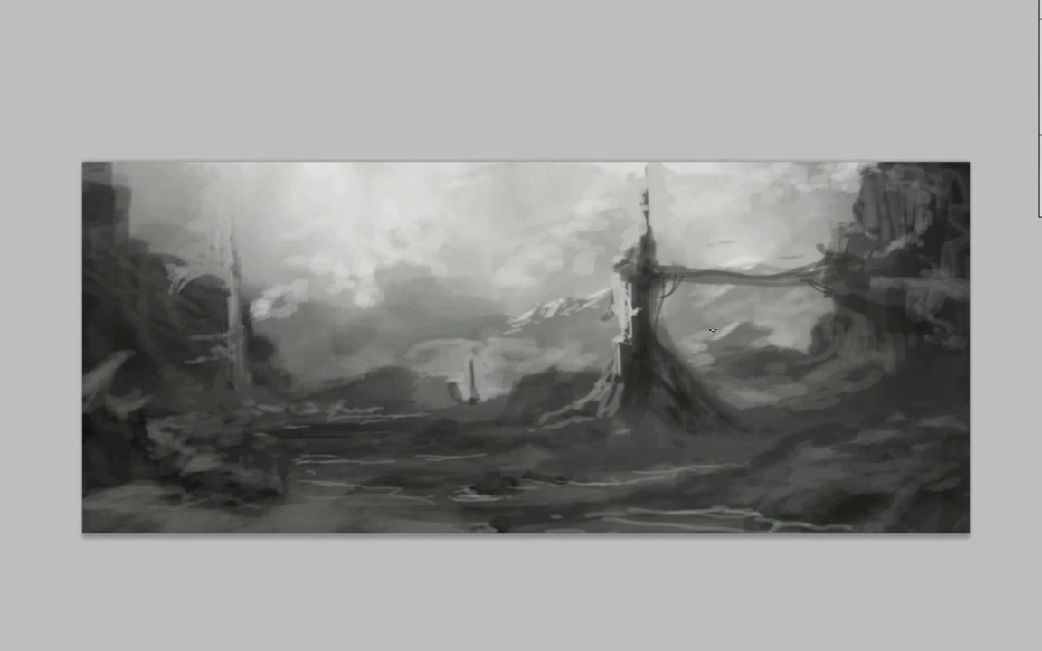
# Turn on Other Dynamics in Brush Settings with Opacity Control set to Pen Pressure
pyautogui.press('F5')
pyautogui.click(712, 211)
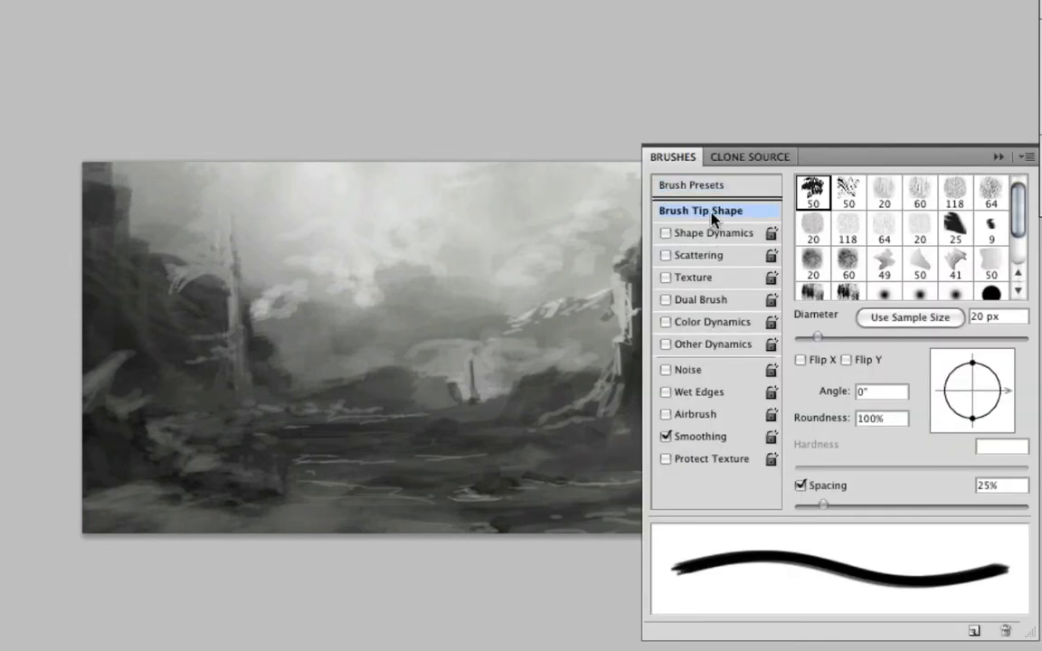
pyautogui.click(715, 344)
pyautogui.click(916, 221)
pyautogui.click(814, 237)
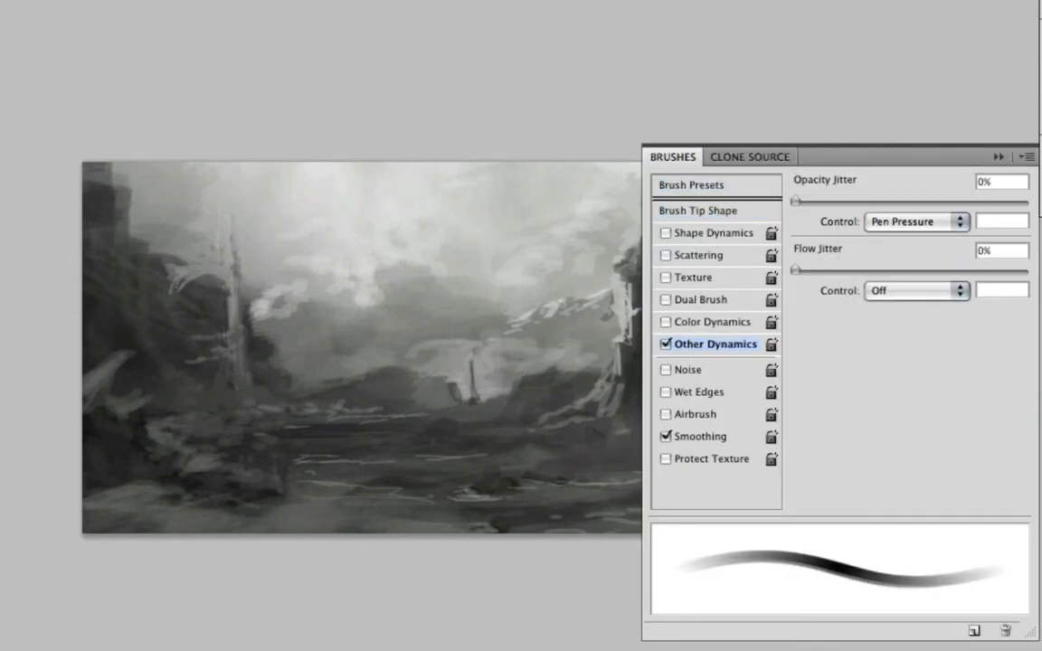
pyautogui.press('F5')
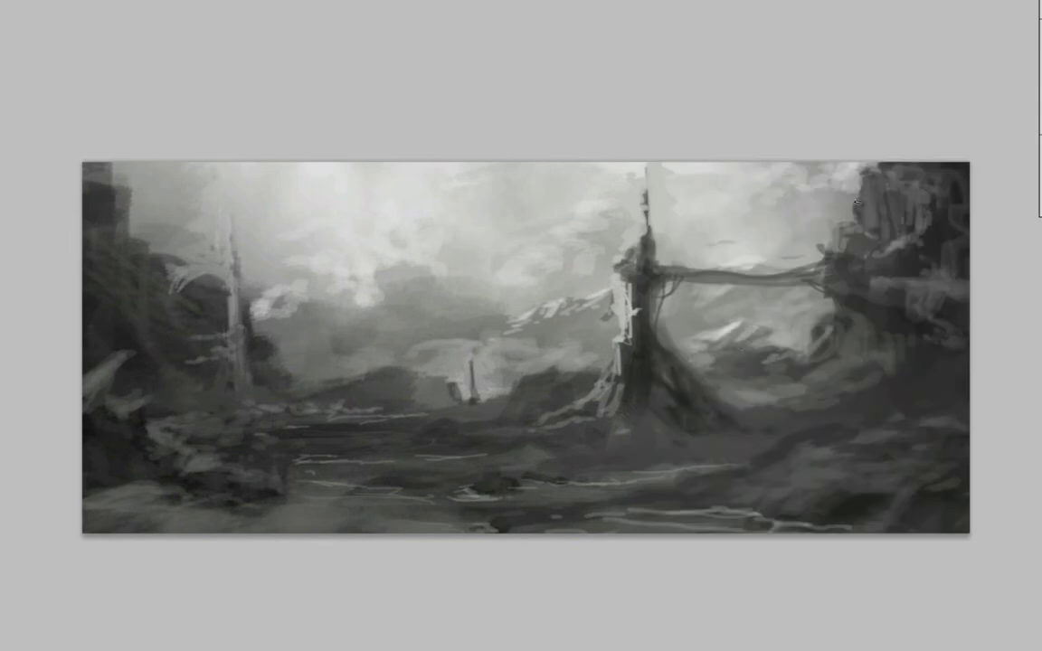
# Paint bright highlights on the right cliff top and darken a small patch
pyautogui.moveTo(874, 204)
pyautogui.mouseDown()
pyautogui.moveTo(859, 168)
pyautogui.moveTo(874, 220)
pyautogui.moveTo(919, 163)
pyautogui.mouseUp()
pyautogui.moveTo(912, 219); pyautogui.dragTo(938, 149)
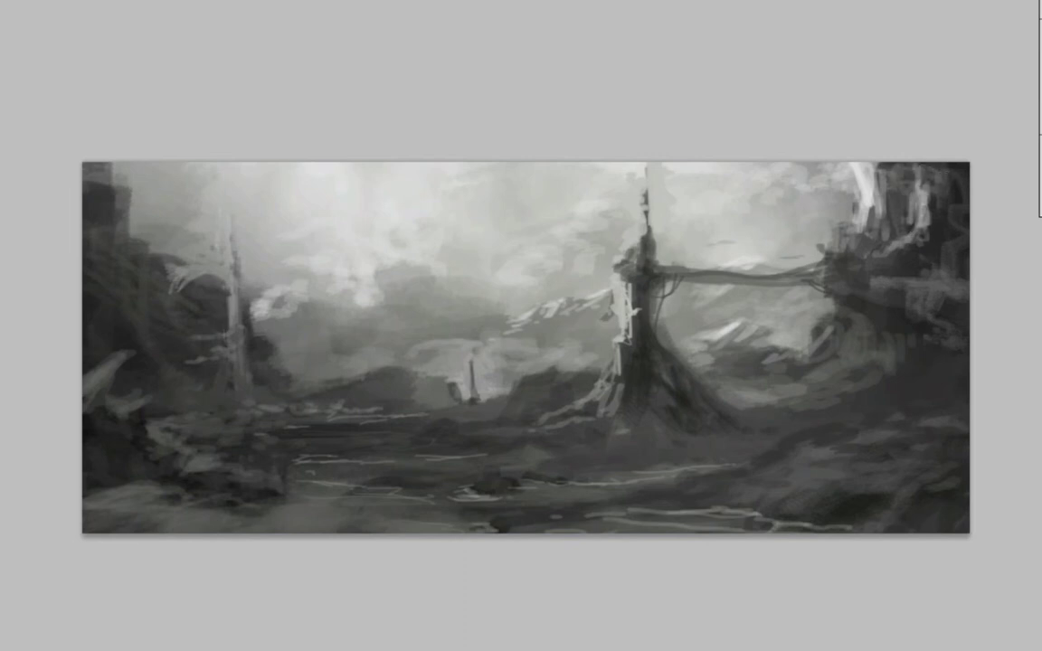
pyautogui.moveTo(957, 224); pyautogui.dragTo(955, 212)
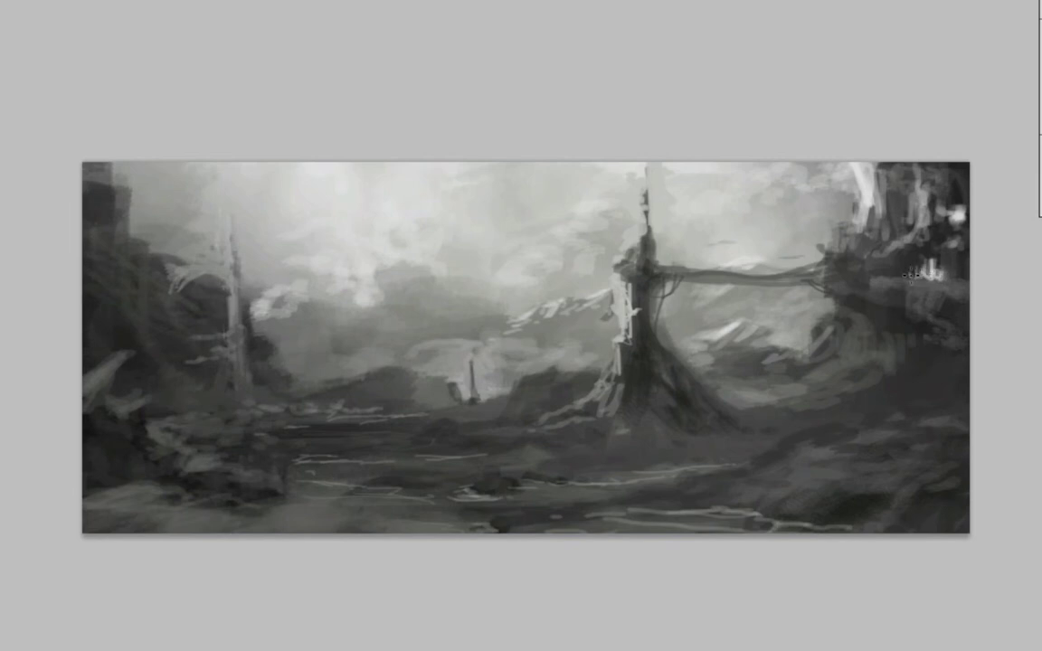
pyautogui.moveTo(932, 294); pyautogui.dragTo(928, 276)
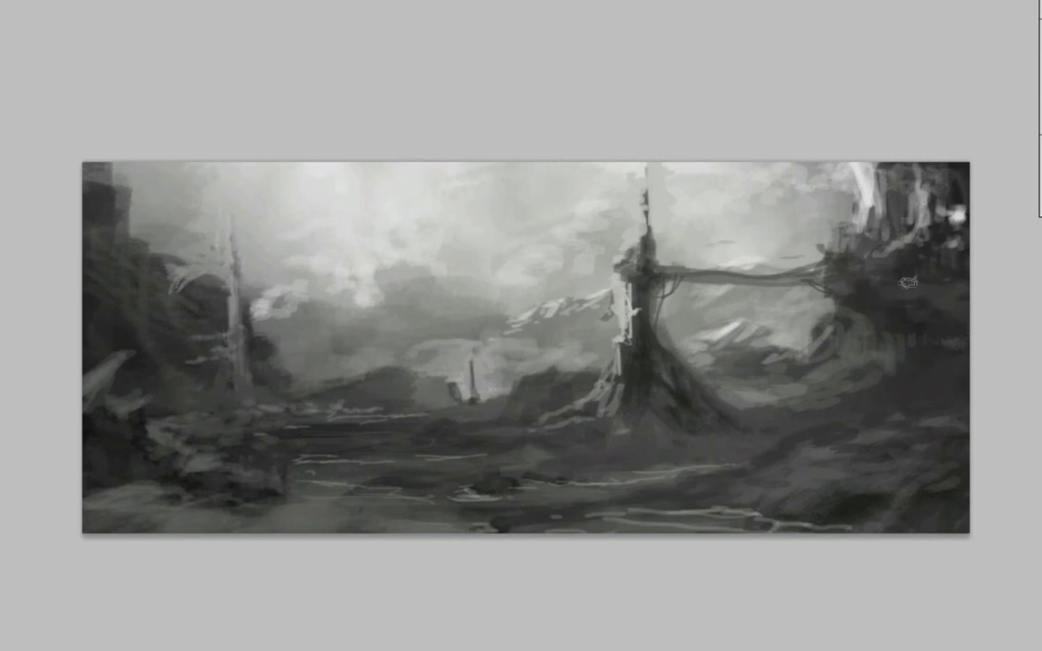
pyautogui.moveTo(959, 290); pyautogui.dragTo(937, 315)
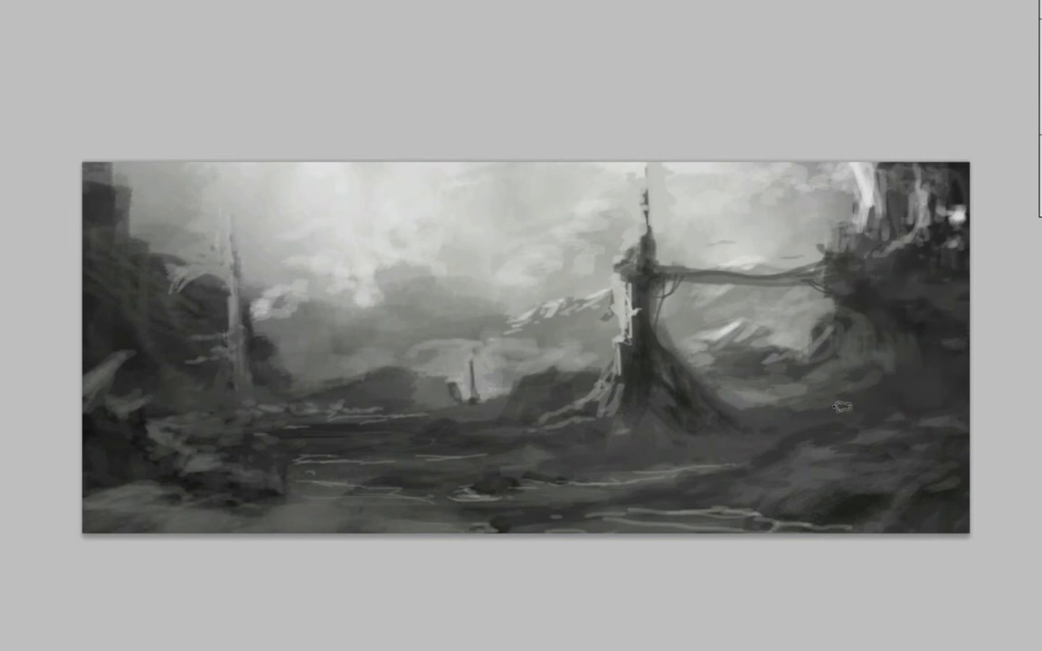
# Lighten the lower-left rocks, then sample a grey and paint a round sun glow at the sky's top
pyautogui.moveTo(93, 398); pyautogui.dragTo(106, 471)
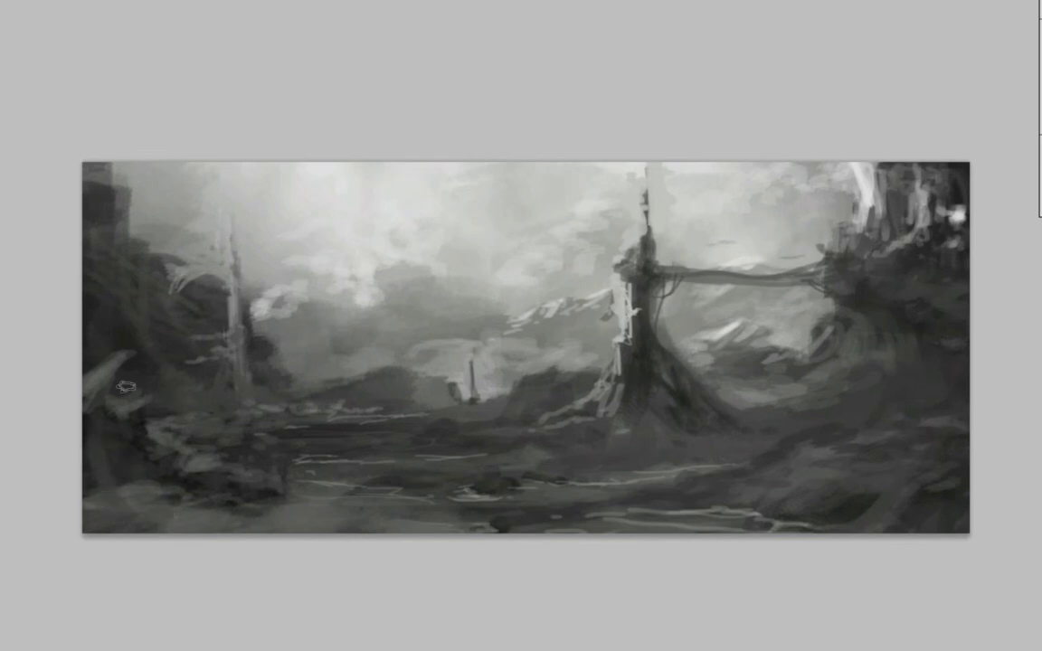
pyautogui.moveTo(173, 286); pyautogui.dragTo(146, 263)
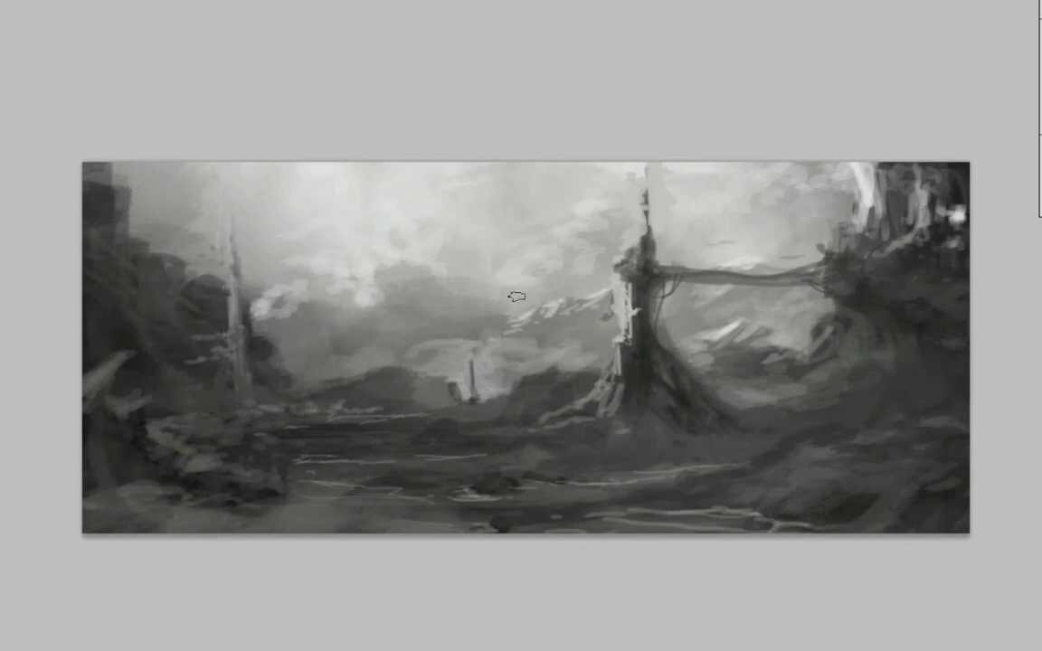
pyautogui.press('alt')
pyautogui.moveTo(470, 140)
pyautogui.mouseDown()
pyautogui.moveTo(449, 176)
pyautogui.moveTo(398, 135)
pyautogui.mouseUp()
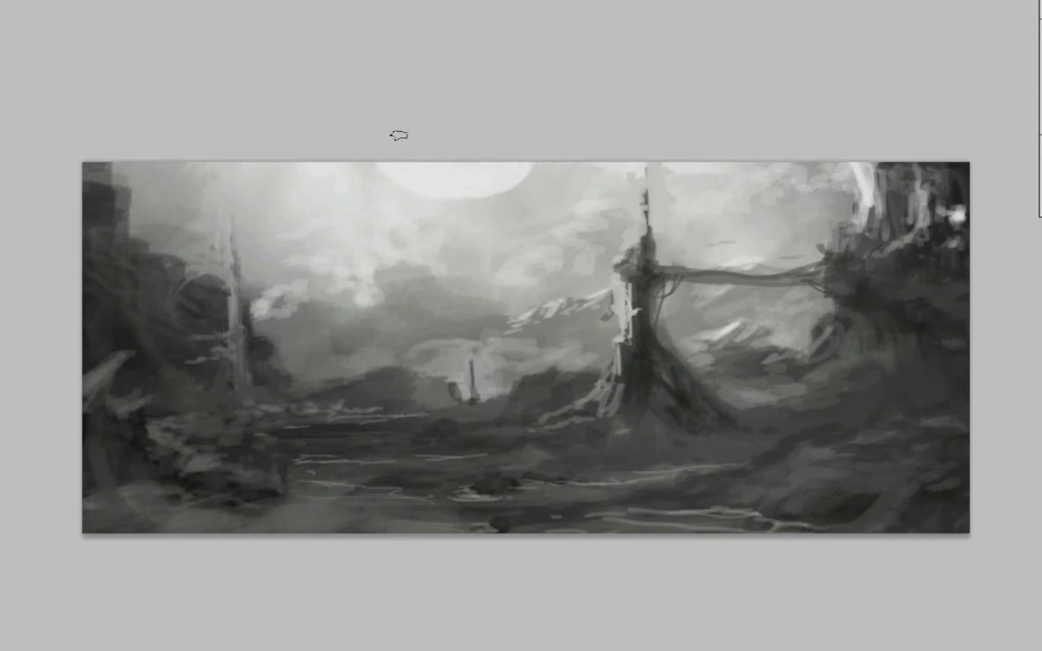
# Enlarge the brush to widen the sun's glow, then zoom out and back in to check
pyautogui.press(']')
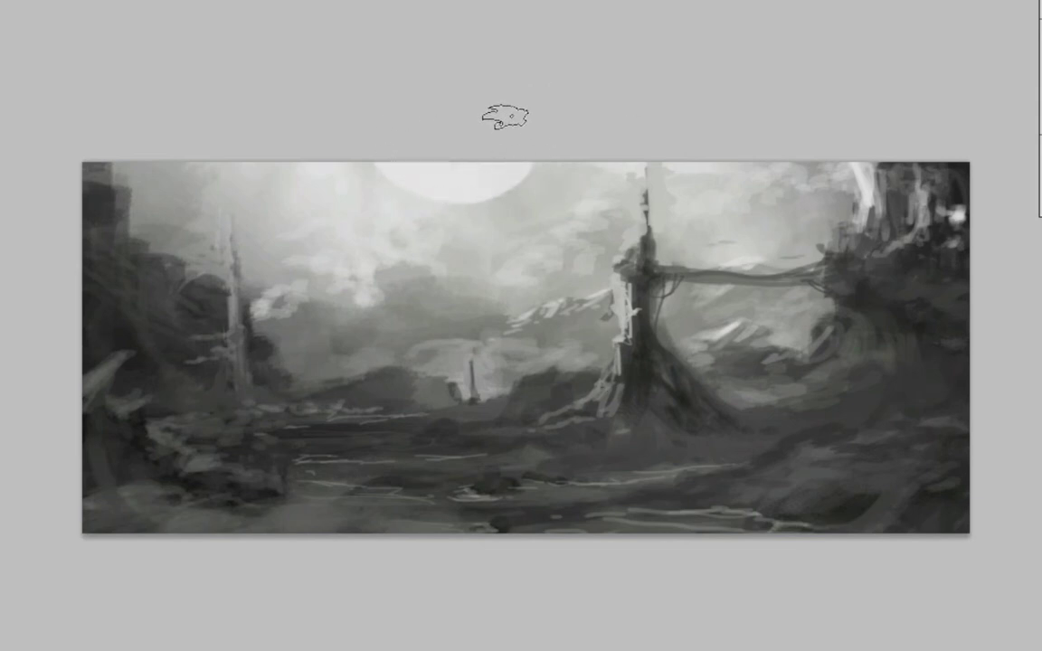
pyautogui.moveTo(508, 114)
pyautogui.mouseDown()
pyautogui.moveTo(502, 170)
pyautogui.moveTo(458, 112)
pyautogui.moveTo(297, 149)
pyautogui.moveTo(354, 240)
pyautogui.moveTo(316, 226)
pyautogui.mouseUp()
pyautogui.press('v')
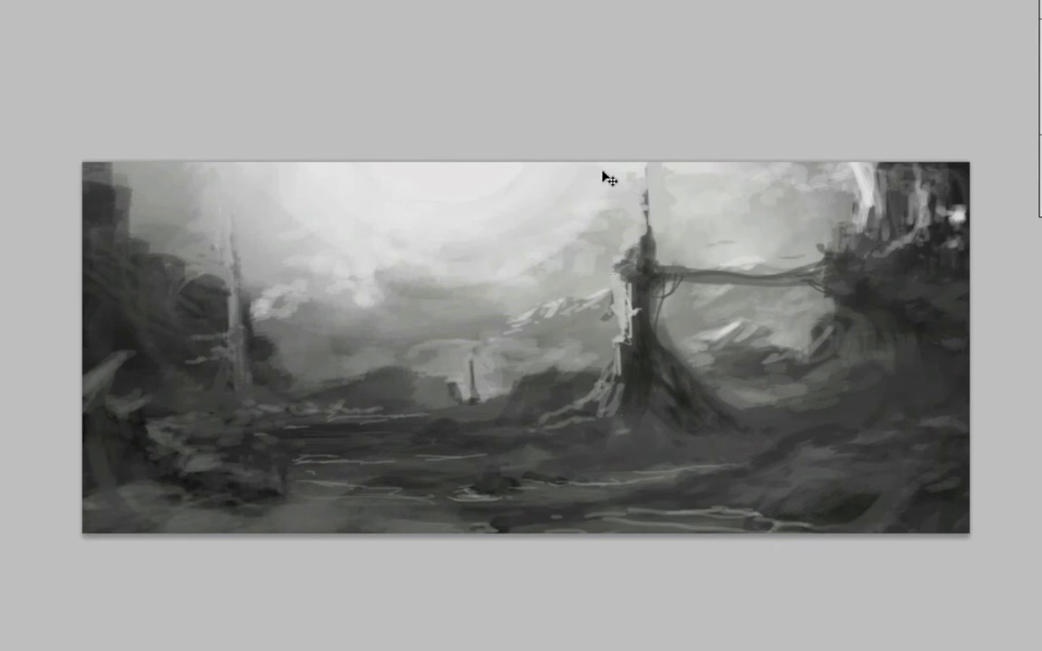
pyautogui.hotkey('ctrl', '-')
pyautogui.hotkey('ctrl', '-')
pyautogui.hotkey('ctrl', '-')
pyautogui.hotkey('ctrl', '+')
pyautogui.hotkey('ctrl', '+')
pyautogui.hotkey('ctrl', '+')
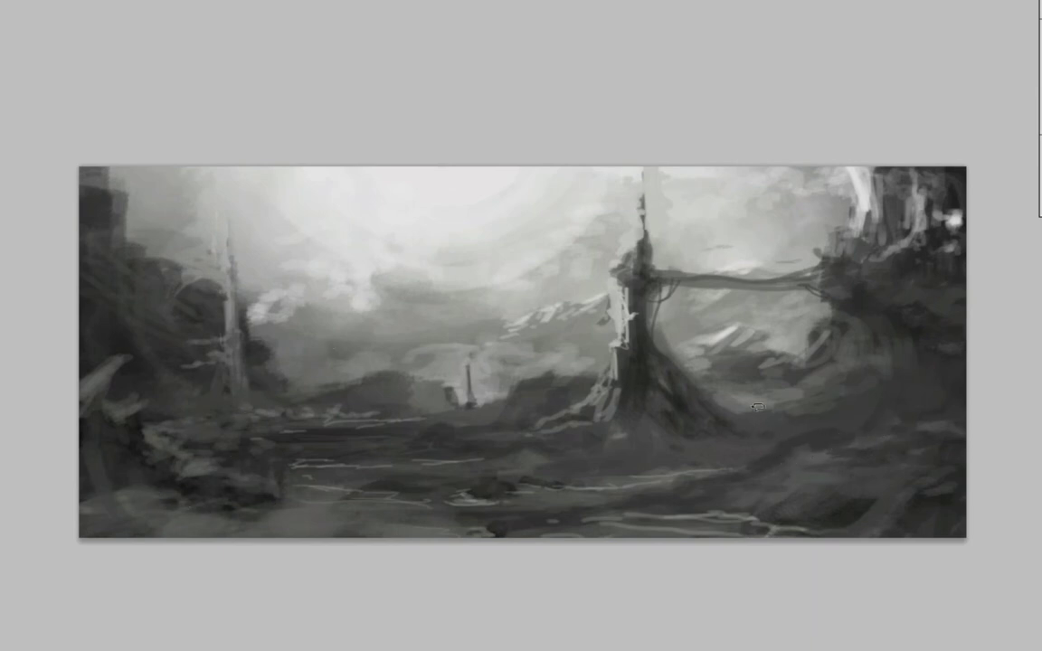
# Paint small dark figures, dropping the lower-left and misplaced attempts, plus a lone figure on the right slope
pyautogui.moveTo(172, 430)
pyautogui.mouseDown()
pyautogui.moveTo(175, 493)
pyautogui.moveTo(179, 466)
pyautogui.mouseUp()
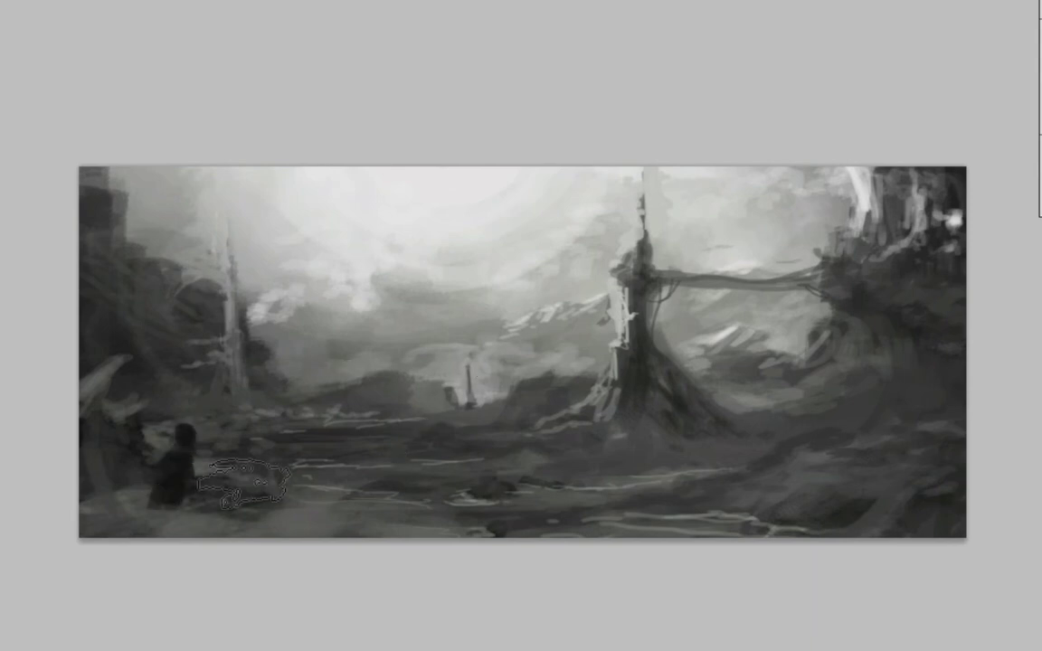
pyautogui.moveTo(144, 412); pyautogui.dragTo(168, 479)
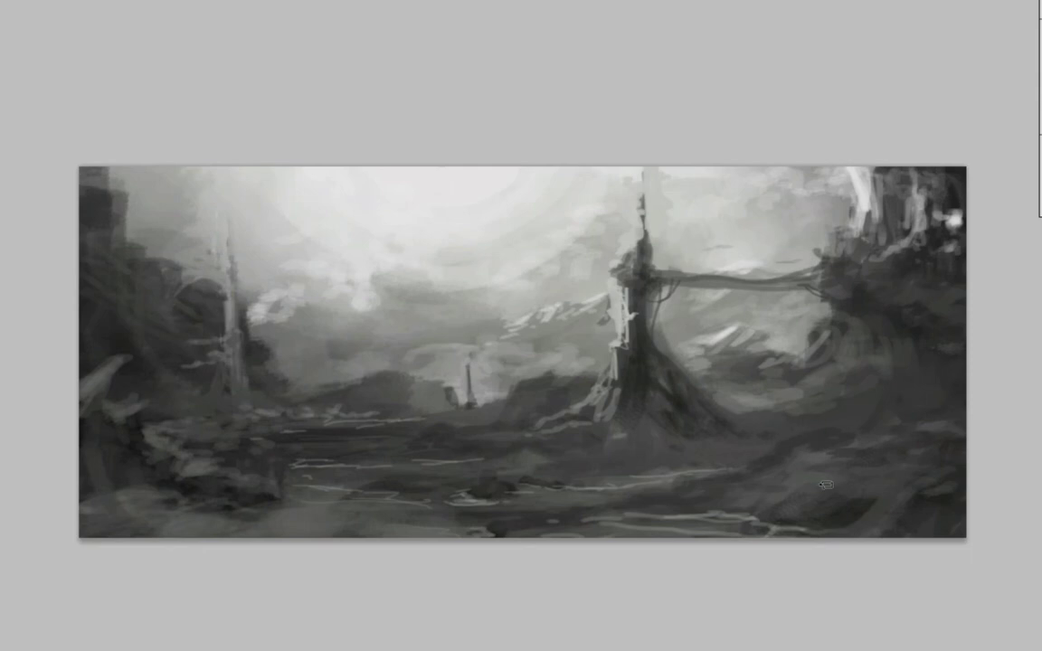
pyautogui.moveTo(679, 450)
pyautogui.mouseDown()
pyautogui.moveTo(679, 503)
pyautogui.moveTo(688, 474)
pyautogui.moveTo(685, 493)
pyautogui.mouseUp()
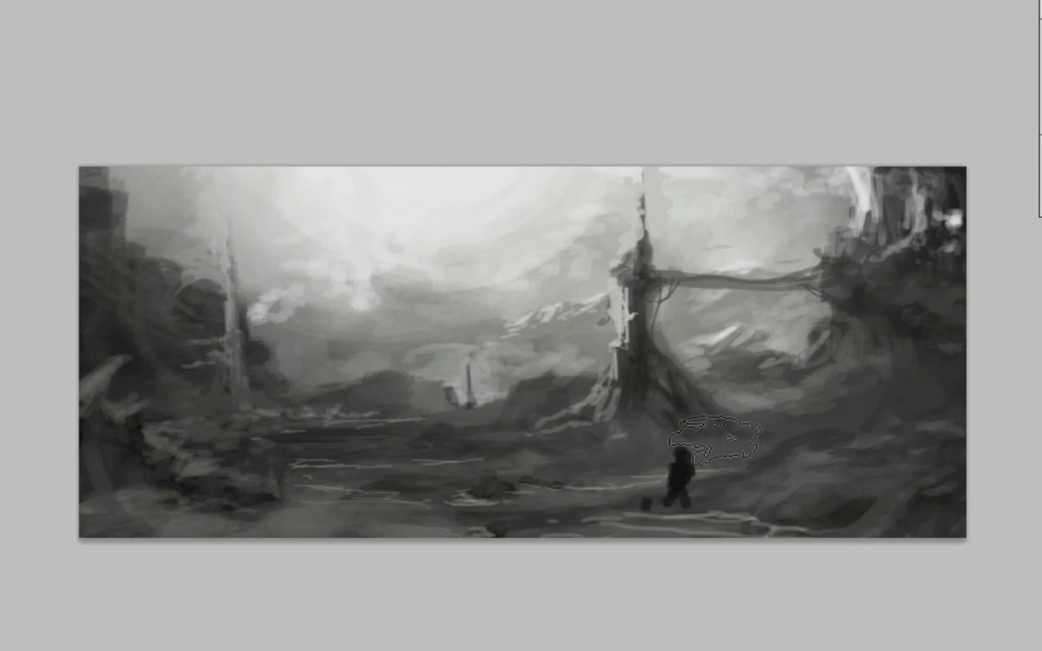
pyautogui.hotkey('ctrl', 'alt', 'z')
pyautogui.hotkey('ctrl', 'alt', 'z')
pyautogui.hotkey('ctrl', 'alt', 'z')
pyautogui.moveTo(656, 480); pyautogui.dragTo(653, 495)
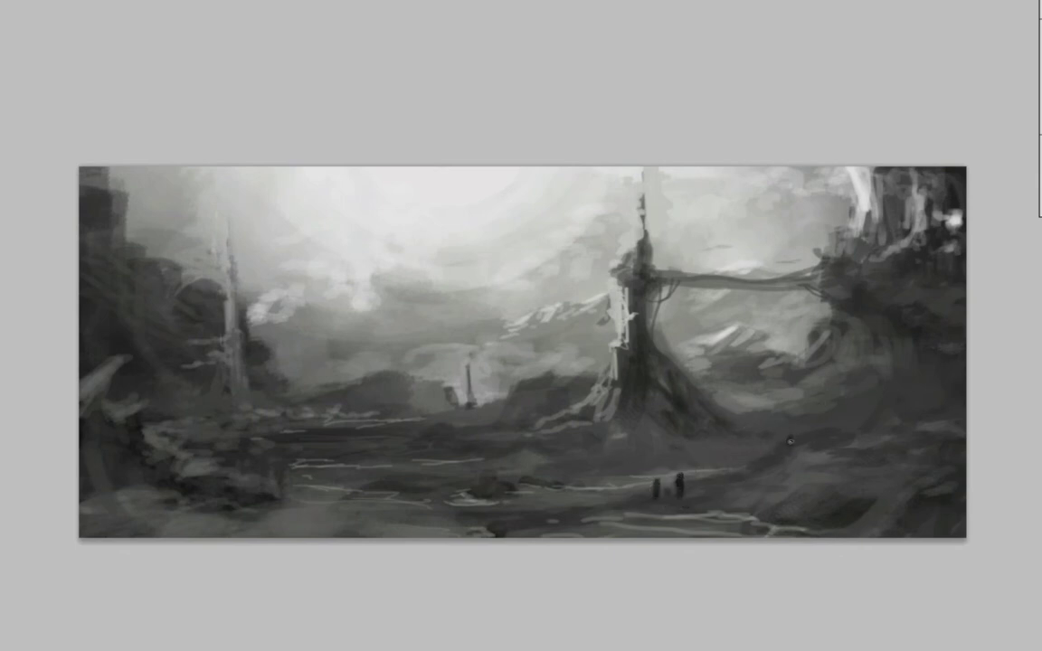
pyautogui.moveTo(790, 441); pyautogui.dragTo(791, 431)
# Zoom in and refine the foreground figures: highlight one side, the pole, and round a head
pyautogui.hotkey('ctrl', '+')
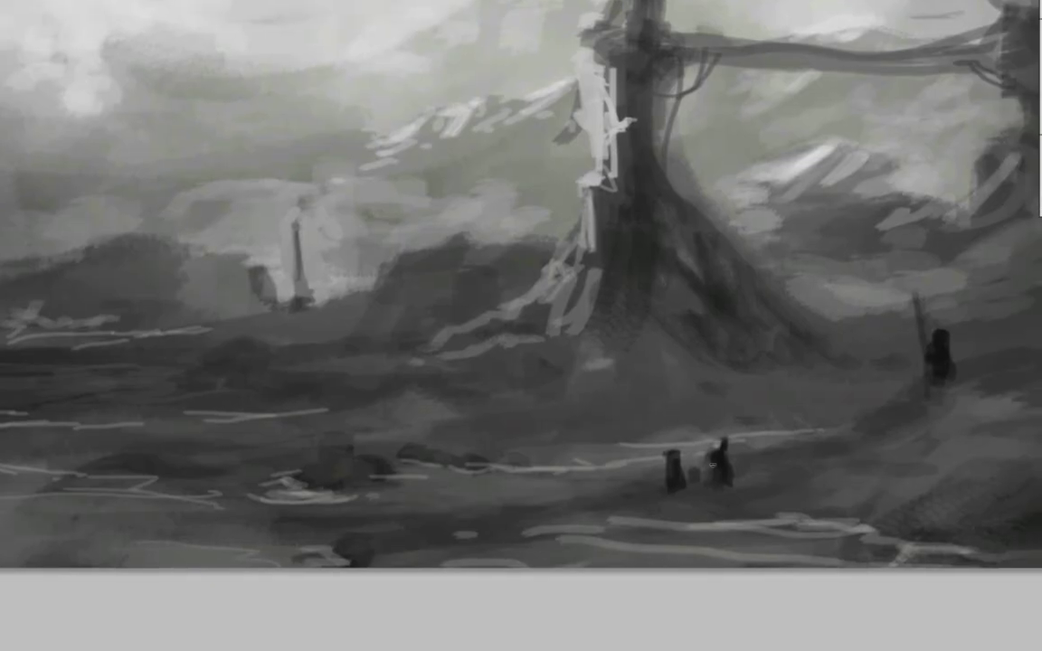
pyautogui.moveTo(710, 457); pyautogui.dragTo(670, 467)
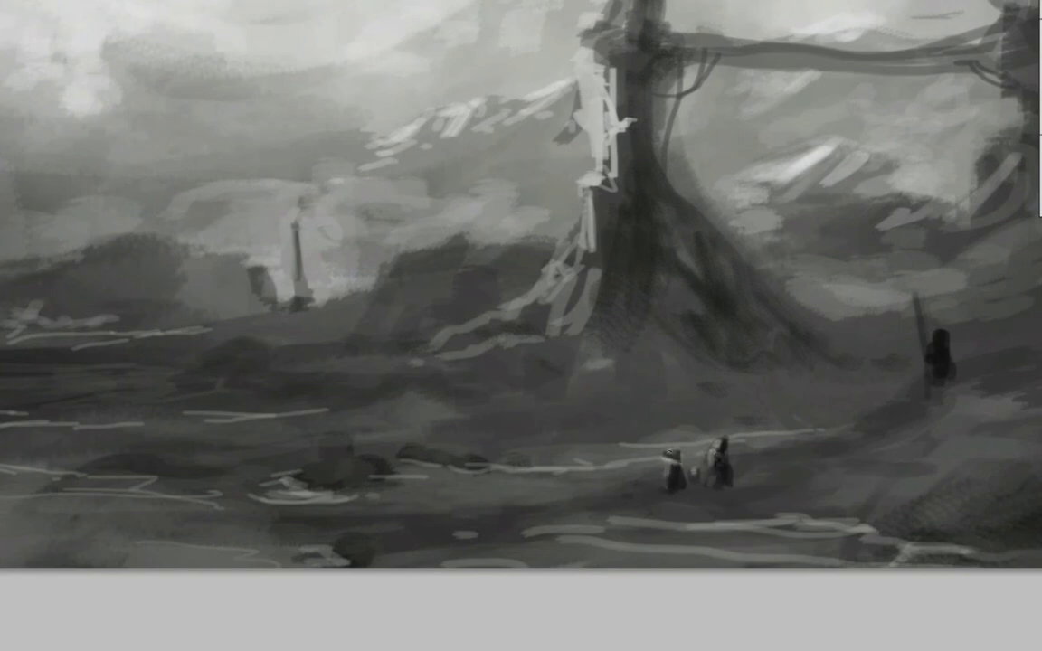
pyautogui.moveTo(915, 296)
pyautogui.mouseDown()
pyautogui.moveTo(921, 348)
pyautogui.moveTo(942, 338)
pyautogui.moveTo(947, 360)
pyautogui.moveTo(942, 423)
pyautogui.mouseUp()
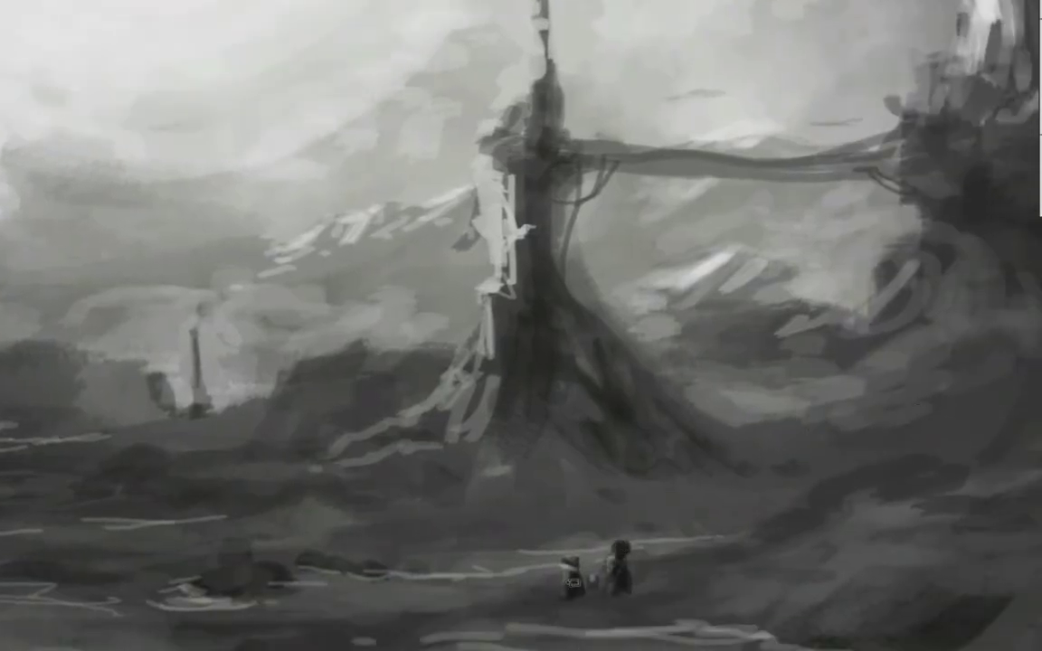
pyautogui.moveTo(617, 547); pyautogui.dragTo(664, 616)
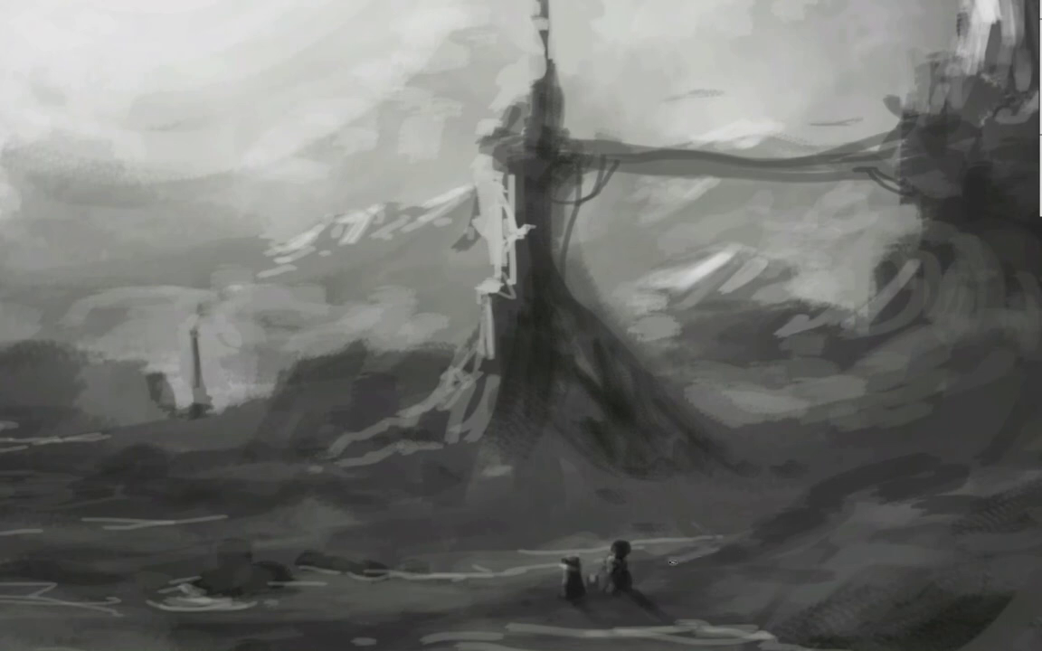
# Add light strokes across the ground and texture the lower-right ground and right cliff
pyautogui.moveTo(656, 559)
pyautogui.mouseDown()
pyautogui.moveTo(825, 494)
pyautogui.moveTo(822, 528)
pyautogui.mouseUp()
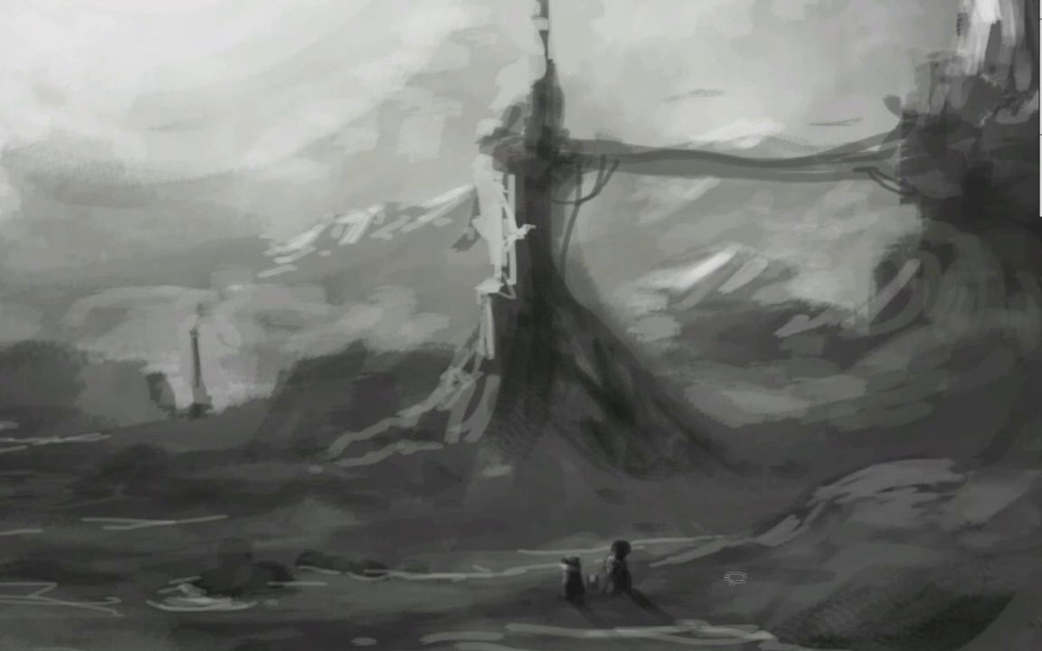
pyautogui.moveTo(923, 462); pyautogui.dragTo(1032, 530)
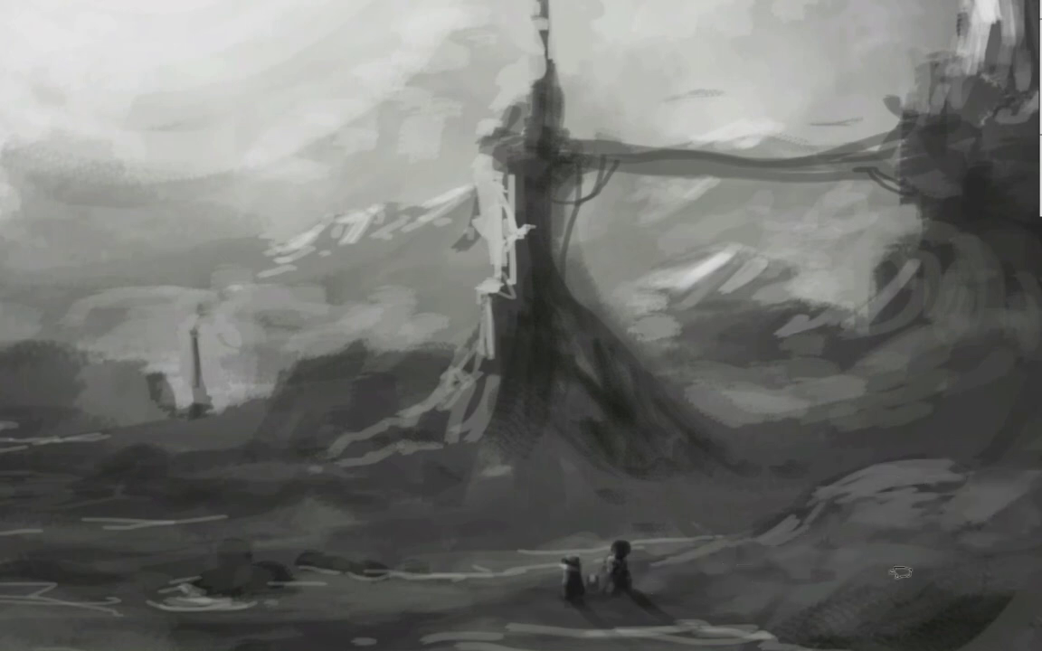
pyautogui.moveTo(841, 513); pyautogui.dragTo(652, 481)
pyautogui.moveTo(905, 531); pyautogui.dragTo(806, 506)
pyautogui.moveTo(900, 506); pyautogui.dragTo(814, 470)
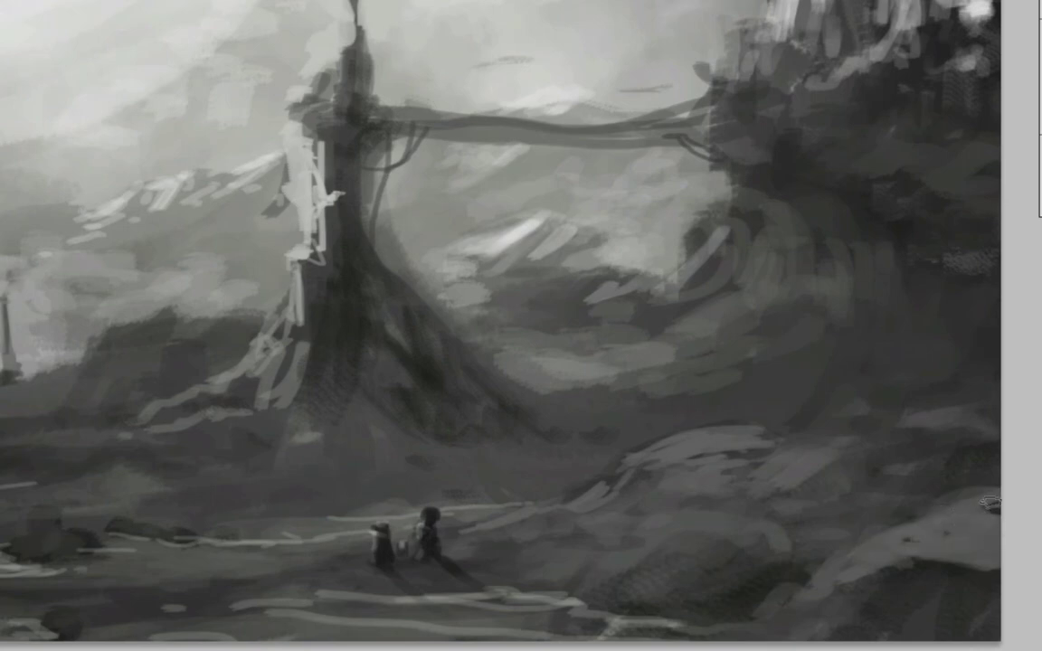
pyautogui.moveTo(901, 462); pyautogui.dragTo(815, 426)
pyautogui.moveTo(900, 380)
pyautogui.mouseDown()
pyautogui.moveTo(879, 165)
pyautogui.moveTo(986, 170)
pyautogui.mouseUp()
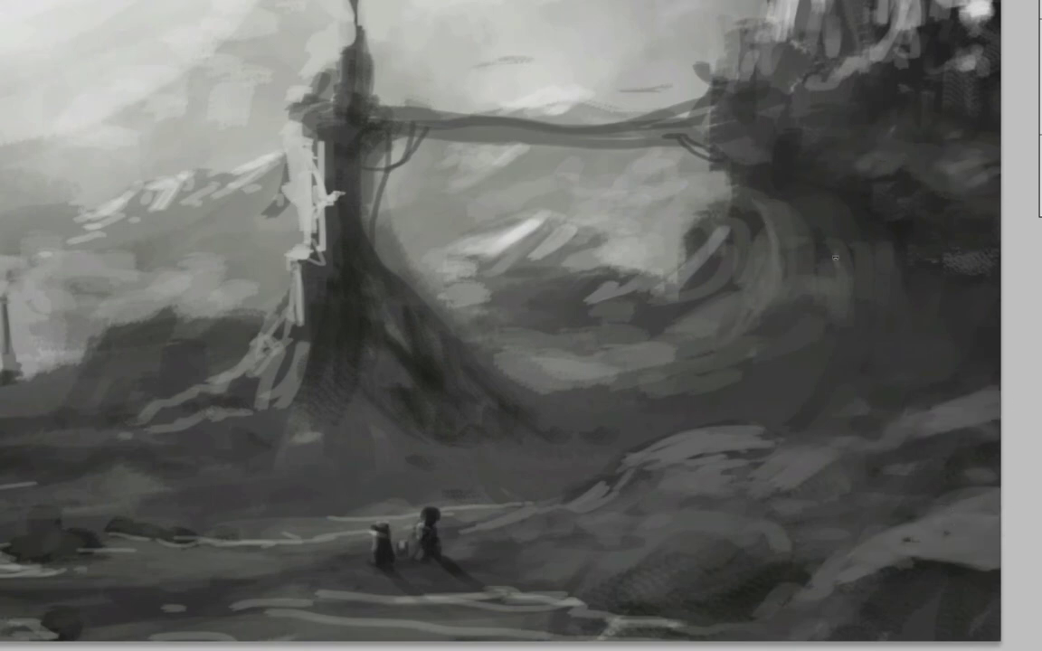
pyautogui.moveTo(756, 212); pyautogui.dragTo(815, 369)
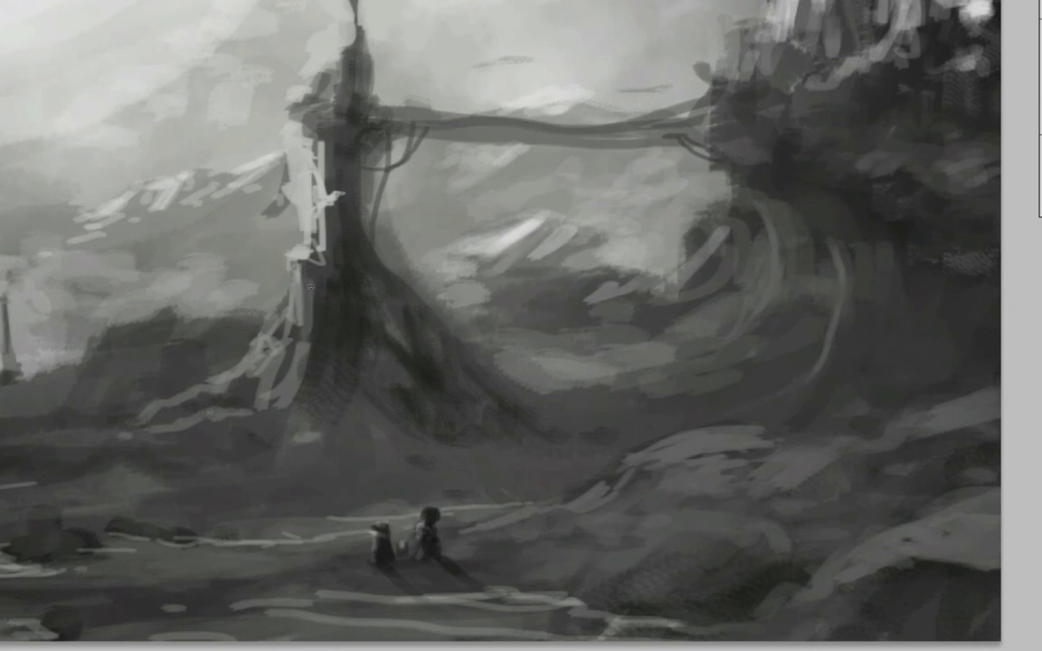
# Light the central tower's left side and the ground left of the figures, then fit the view
pyautogui.moveTo(272, 304); pyautogui.dragTo(299, 263)
pyautogui.moveTo(303, 335); pyautogui.dragTo(298, 258)
pyautogui.moveTo(308, 190)
pyautogui.mouseDown()
pyautogui.moveTo(349, 197)
pyautogui.moveTo(324, 270)
pyautogui.moveTo(344, 336)
pyautogui.moveTo(362, 342)
pyautogui.moveTo(402, 398)
pyautogui.mouseUp()
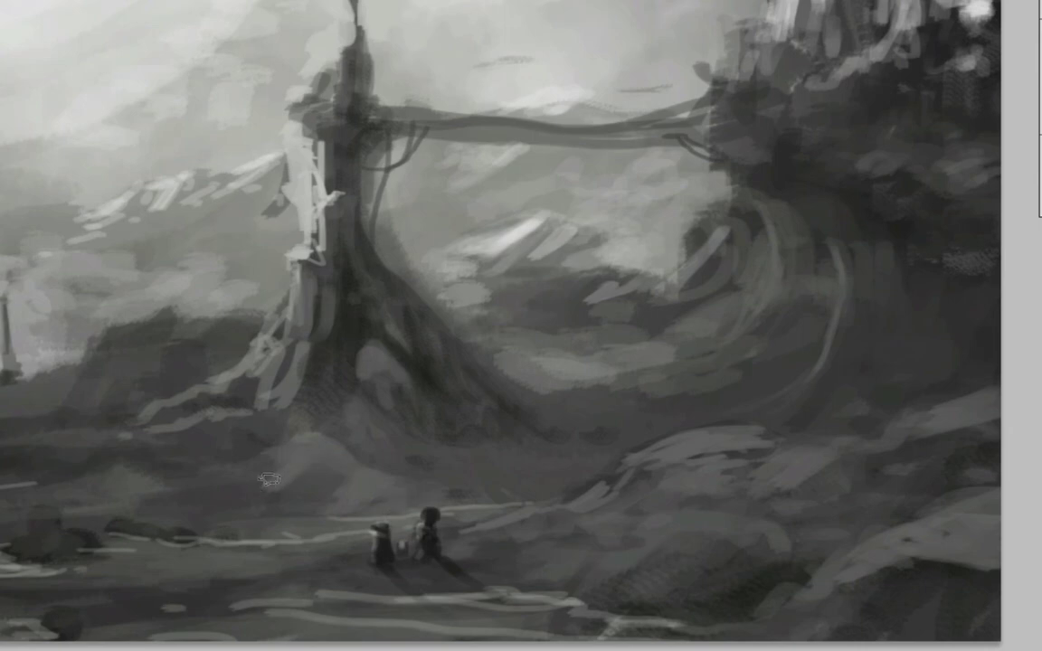
pyautogui.moveTo(290, 416); pyautogui.dragTo(190, 466)
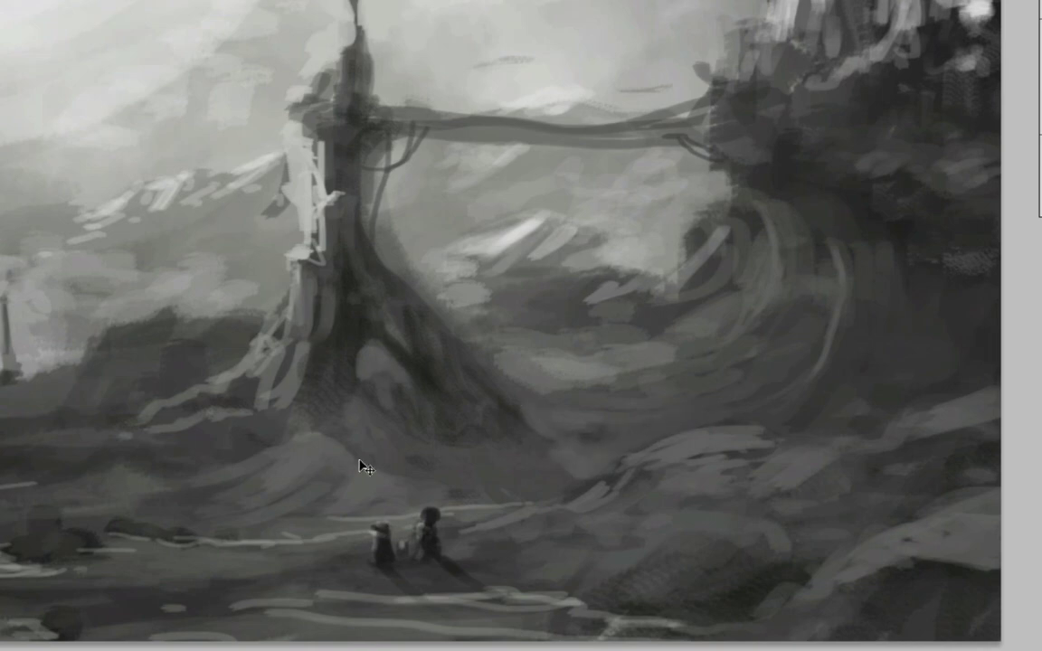
pyautogui.hotkey('ctrl', '0')
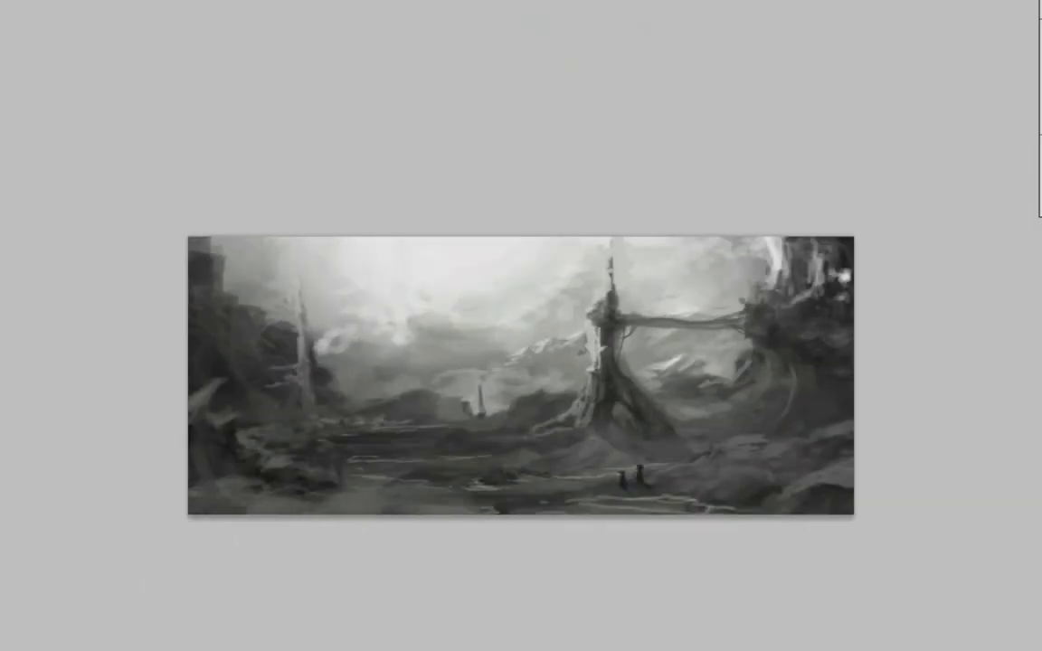